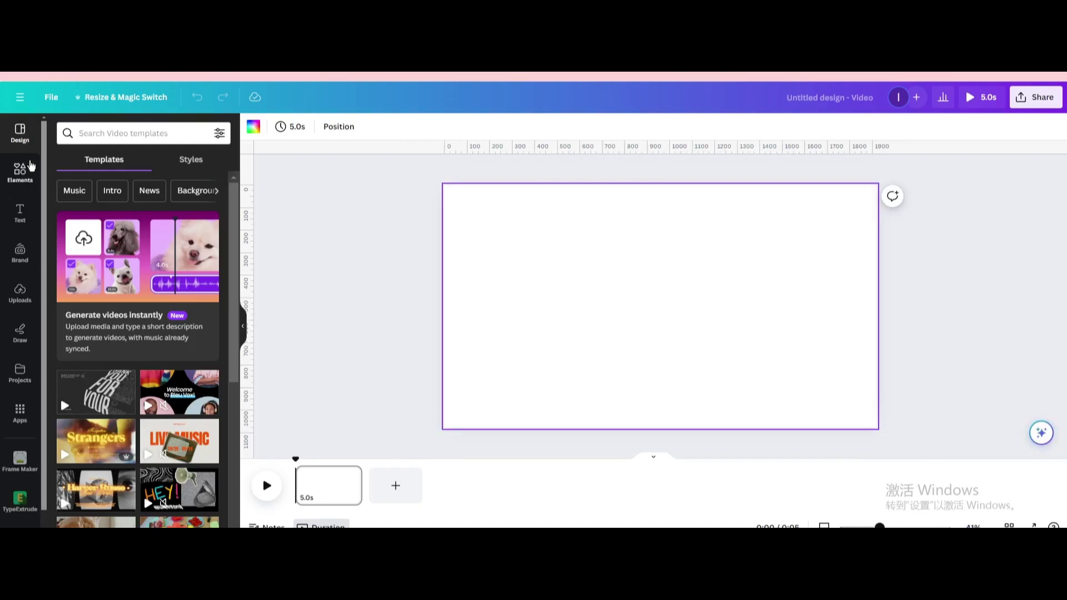
# - Set the page background to black and show the full Shapes grid from Elements
pyautogui.click(251, 131)
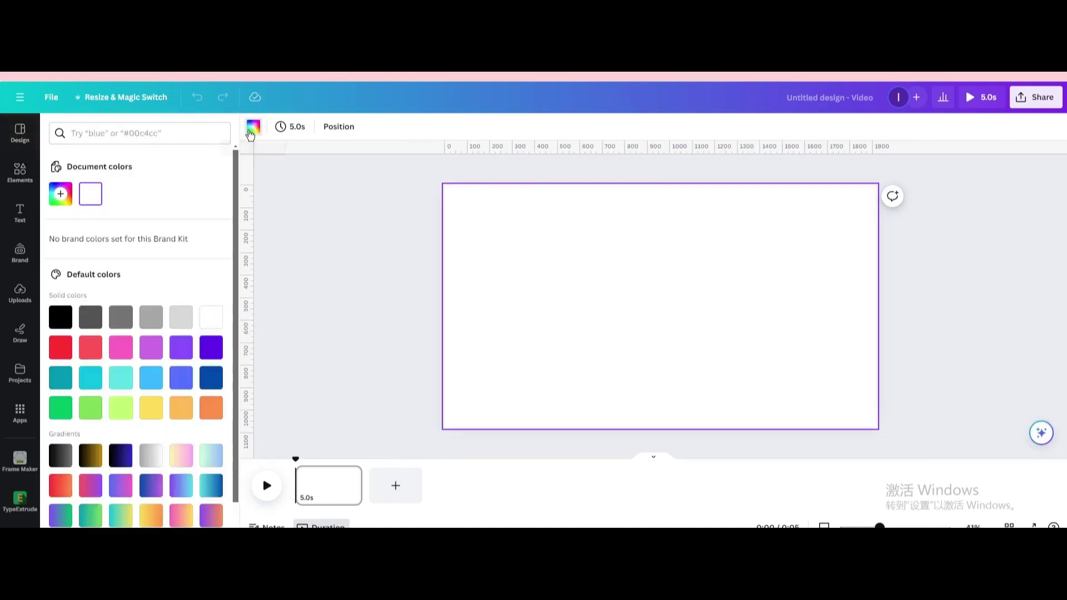
pyautogui.click(63, 314)
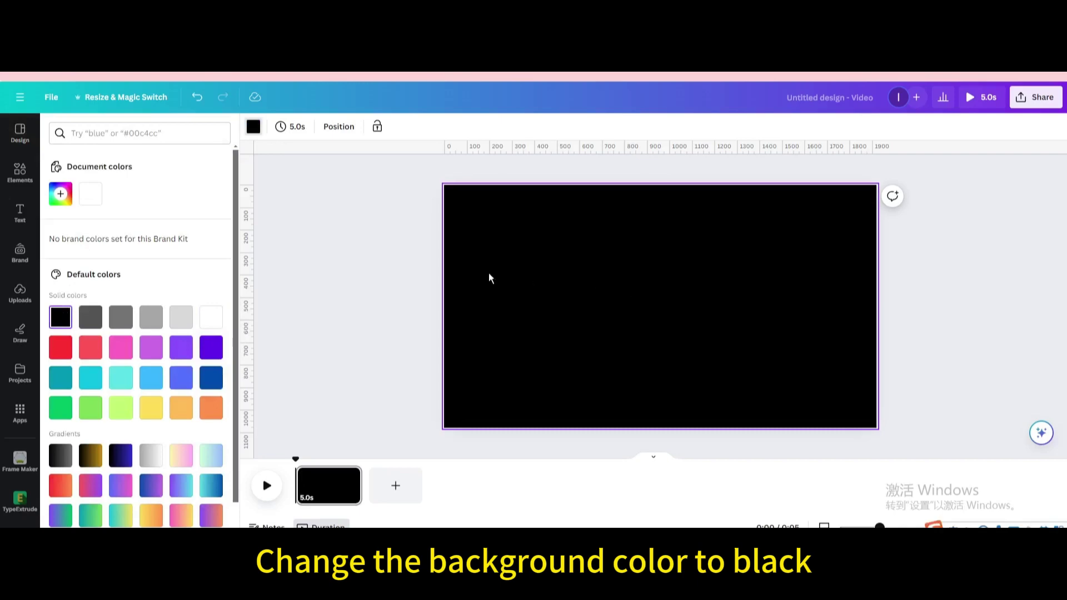
pyautogui.click(32, 179)
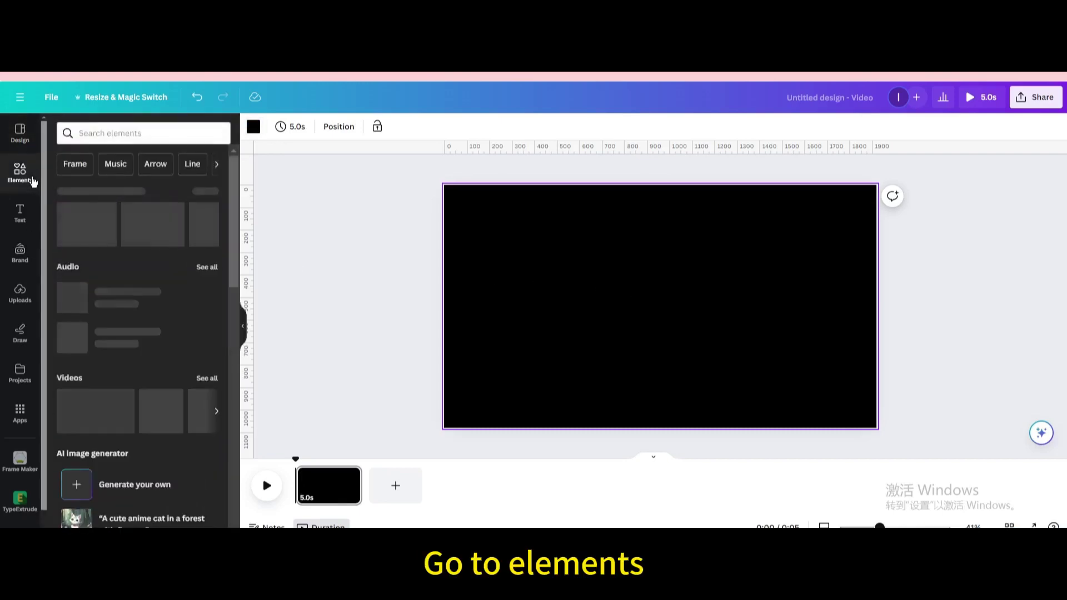
pyautogui.scroll(-4, 90, 294)
pyautogui.scroll(-5, 90, 293)
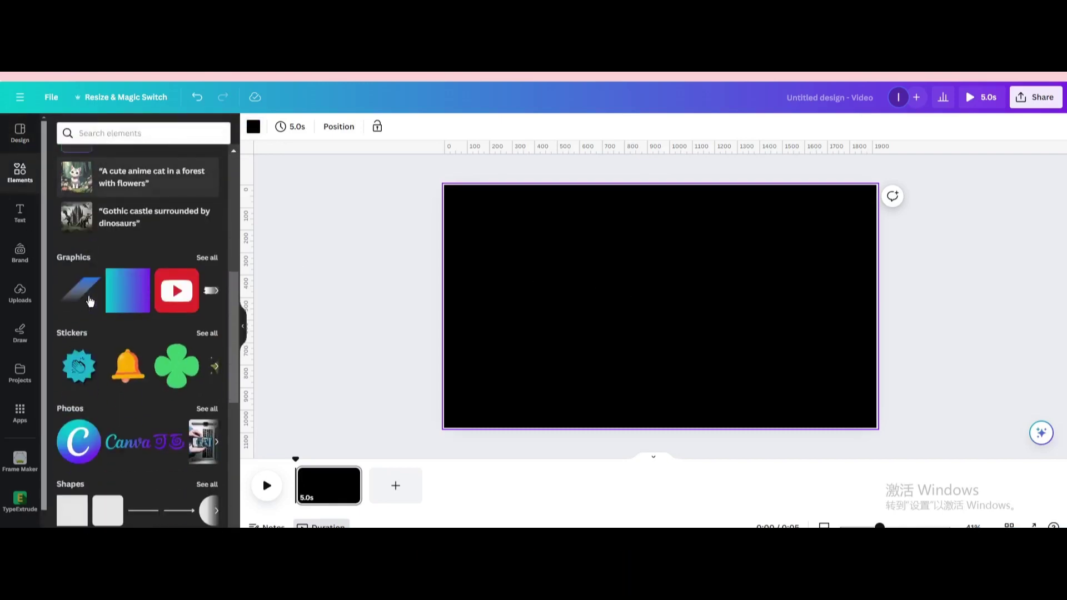
pyautogui.click(206, 341)
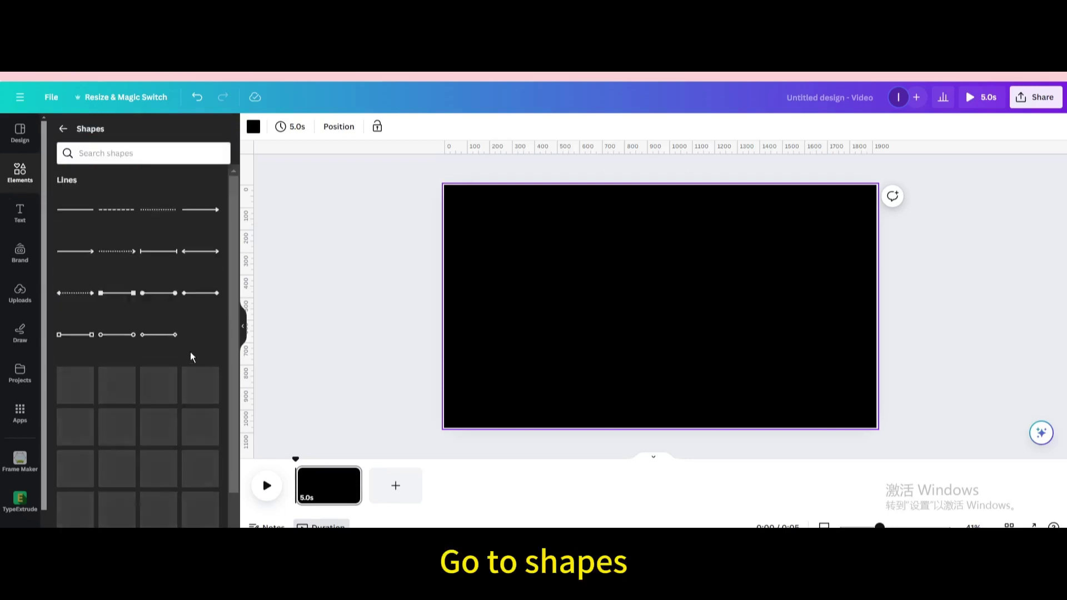
pyautogui.scroll(-4, 145, 367)
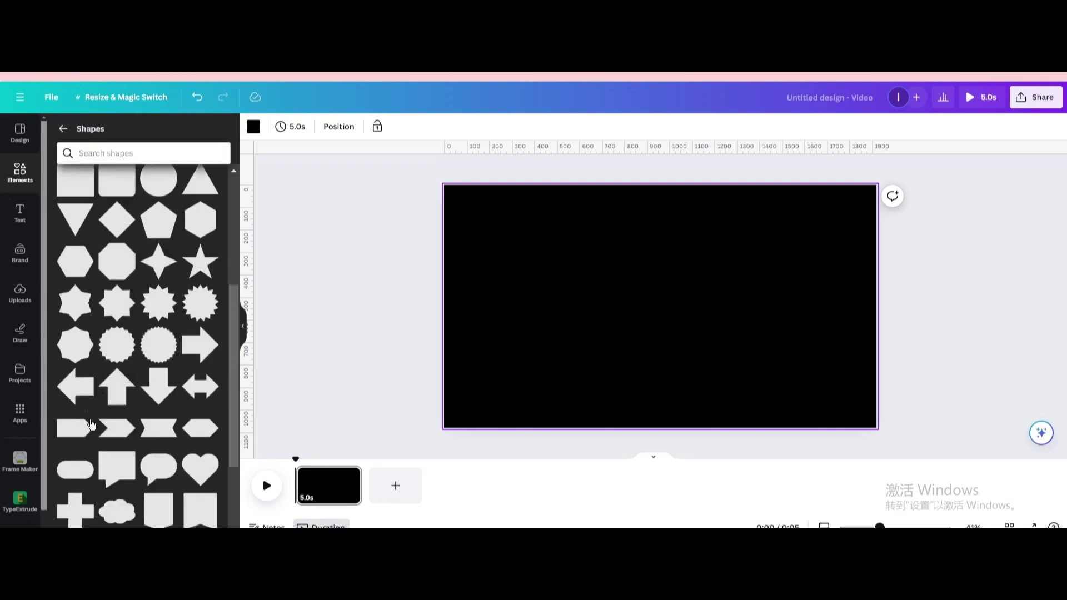
# - Add a pill shape, enlarge and widen it, and centre it on the page
pyautogui.click(86, 462)
pyautogui.click(74, 468)
pyautogui.click(75, 471)
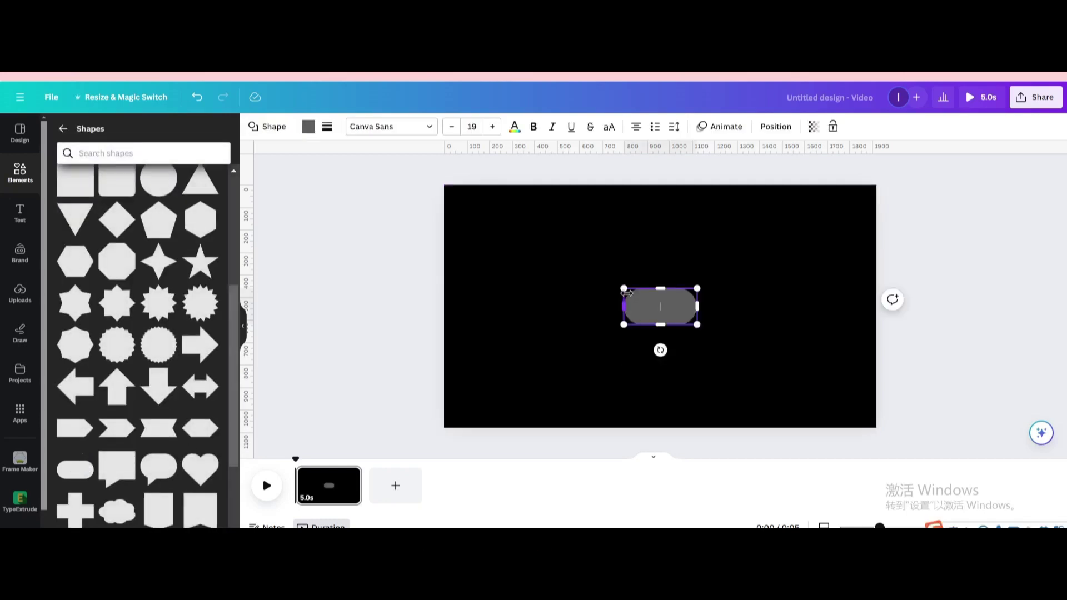
pyautogui.moveTo(624, 289); pyautogui.dragTo(552, 301)
pyautogui.moveTo(695, 291); pyautogui.dragTo(753, 292)
pyautogui.click(679, 340)
pyautogui.moveTo(661, 296); pyautogui.dragTo(661, 306)
# - Give the pill a white outline of weight 10 and a transparent fill
pyautogui.click(328, 127)
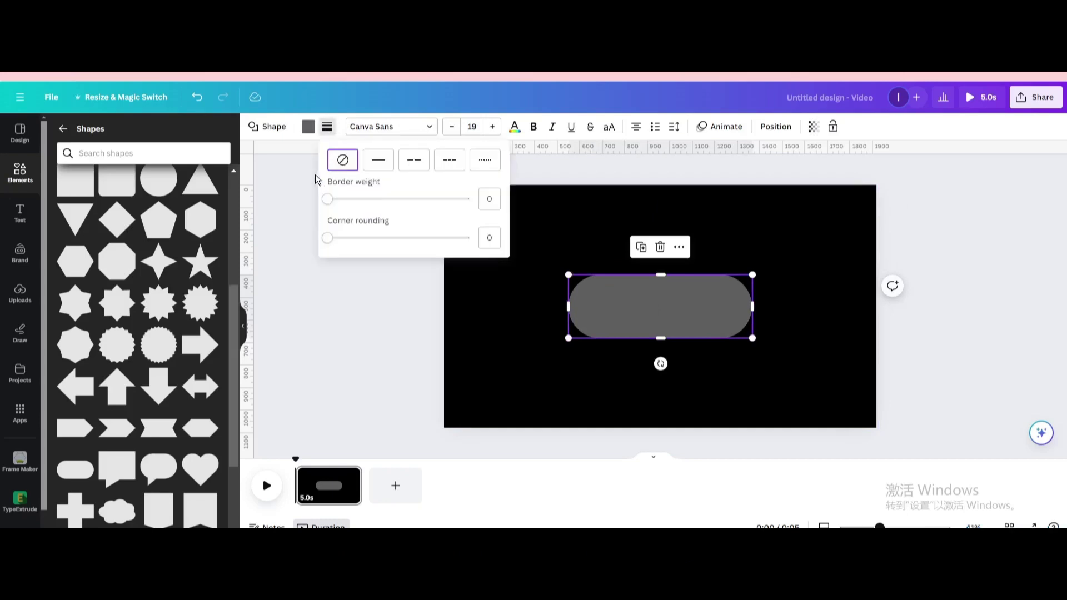
pyautogui.moveTo(329, 199); pyautogui.dragTo(343, 202)
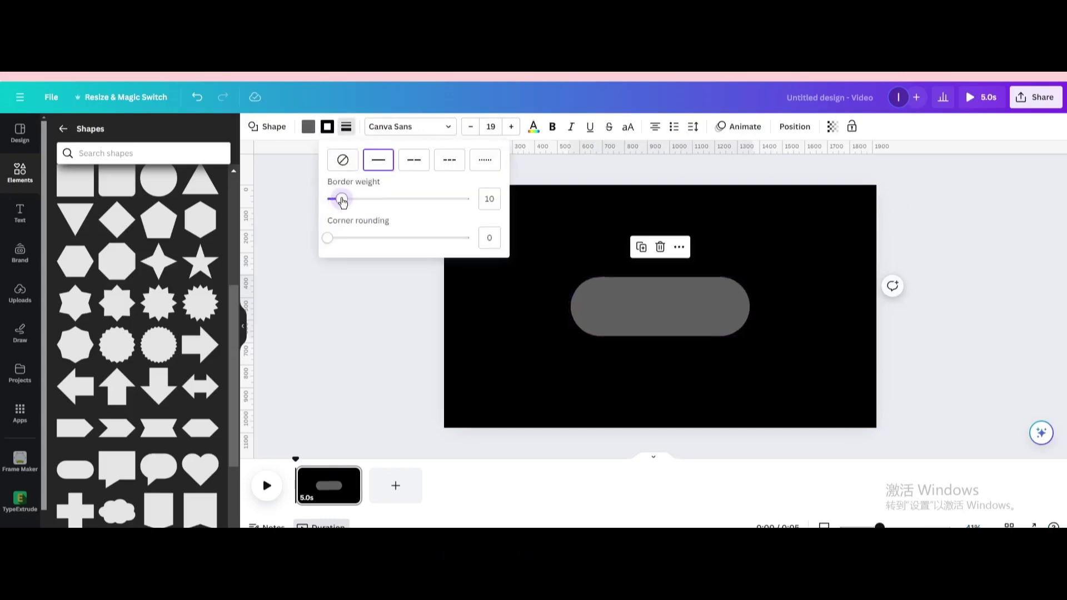
pyautogui.click(327, 127)
pyautogui.click(152, 200)
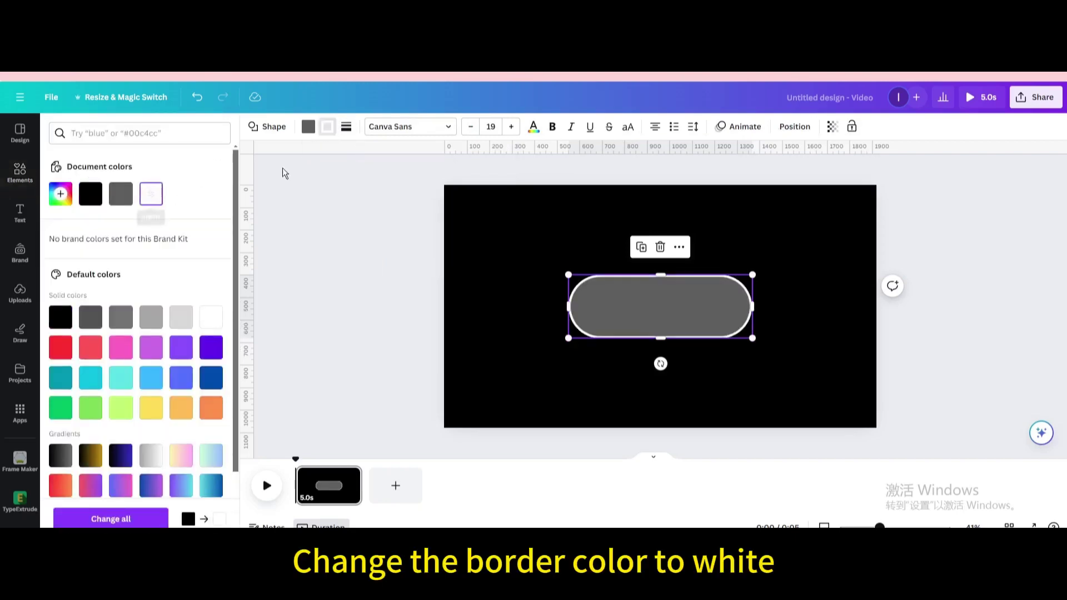
pyautogui.click(311, 127)
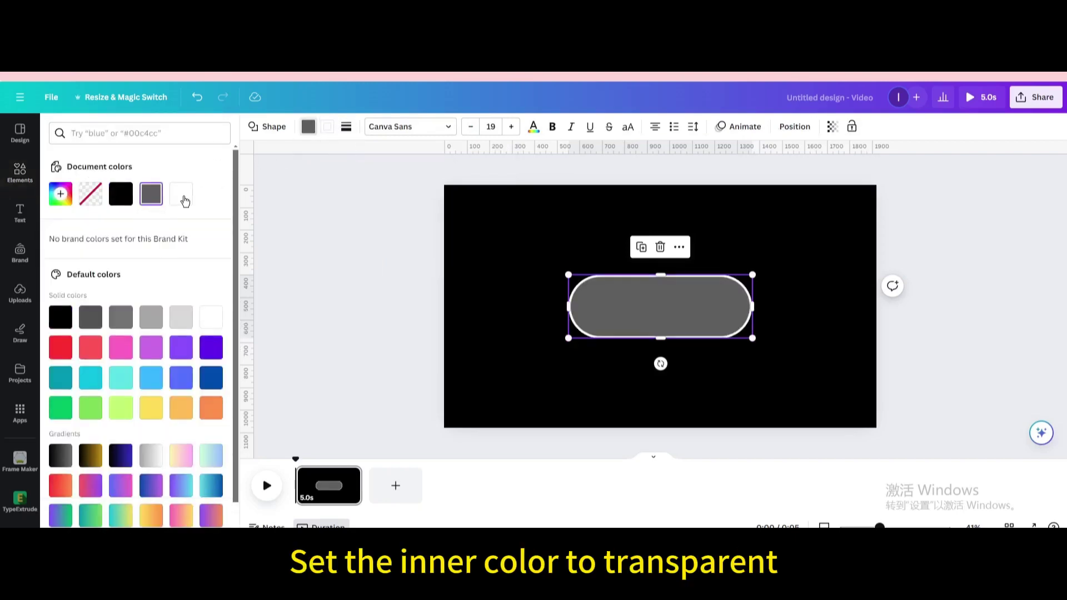
pyautogui.click(91, 195)
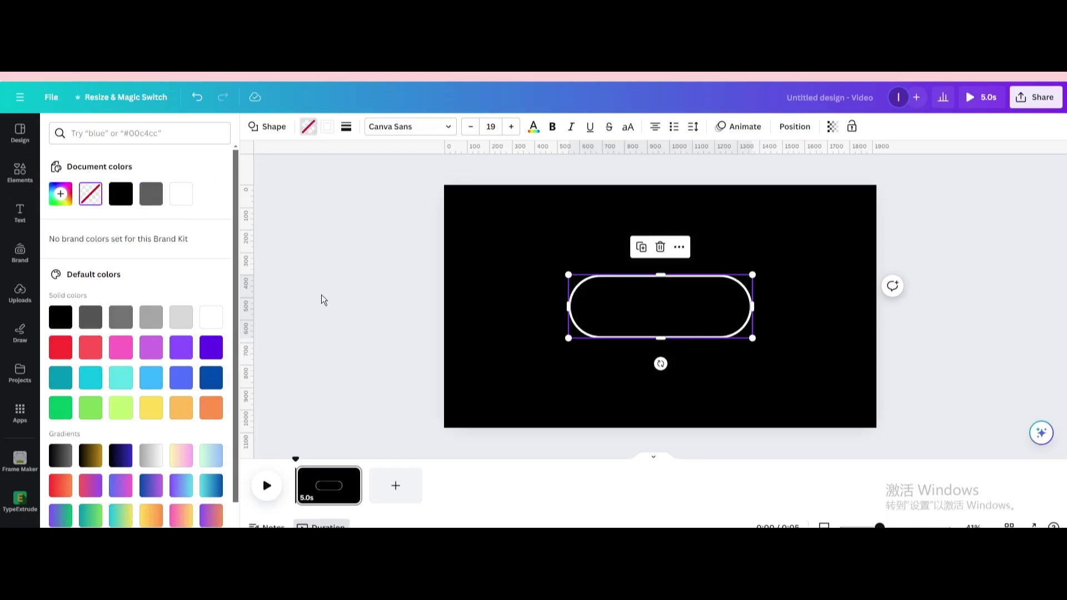
# - Add a heading reading 'START' in uppercase and set its font to Anton
pyautogui.click(19, 211)
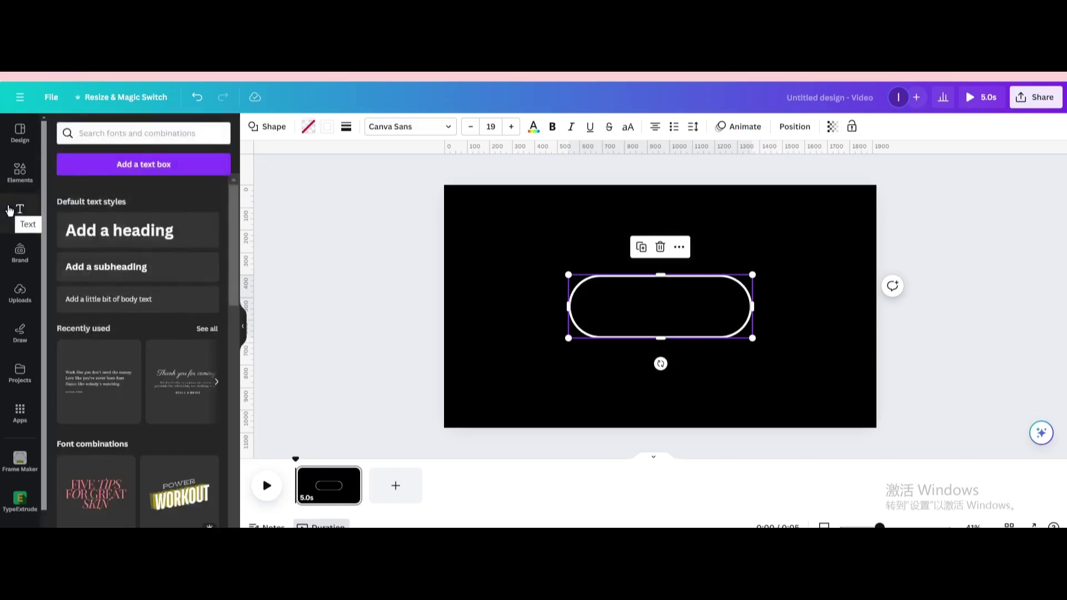
pyautogui.click(122, 228)
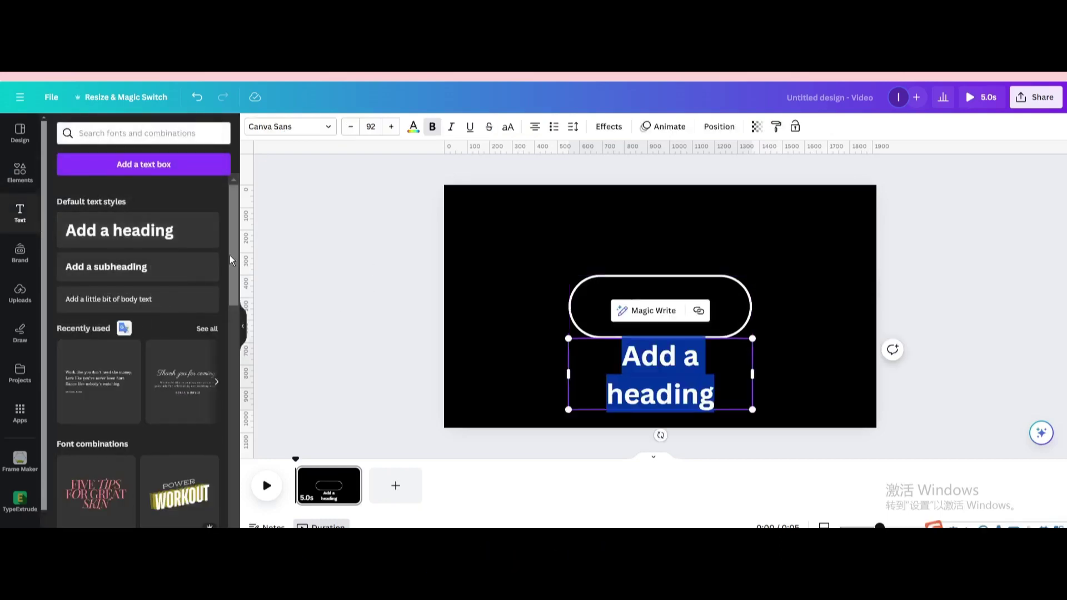
pyautogui.write('start')
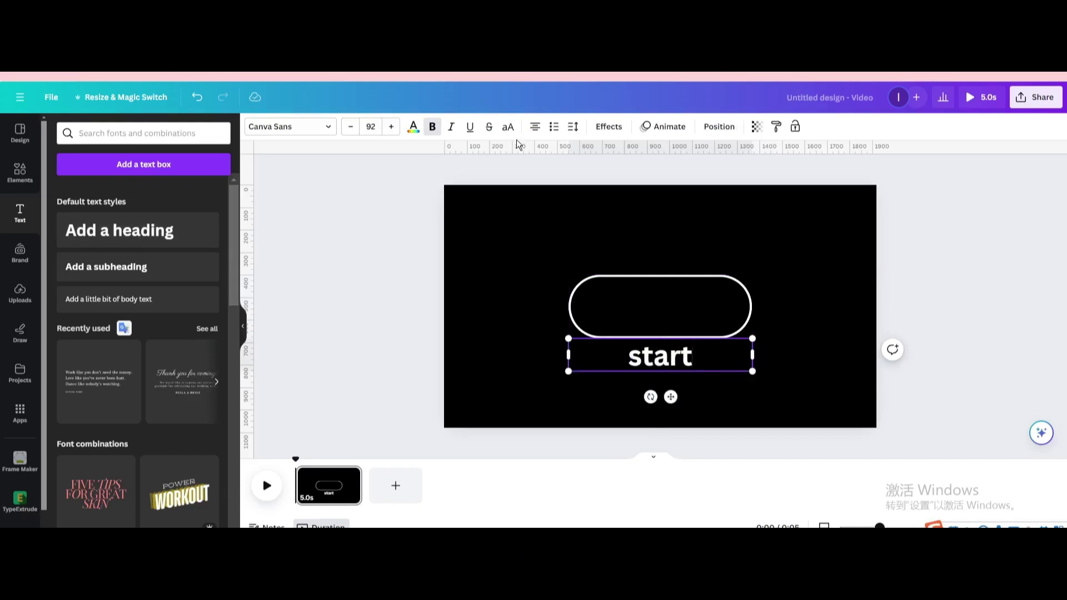
pyautogui.click(509, 127)
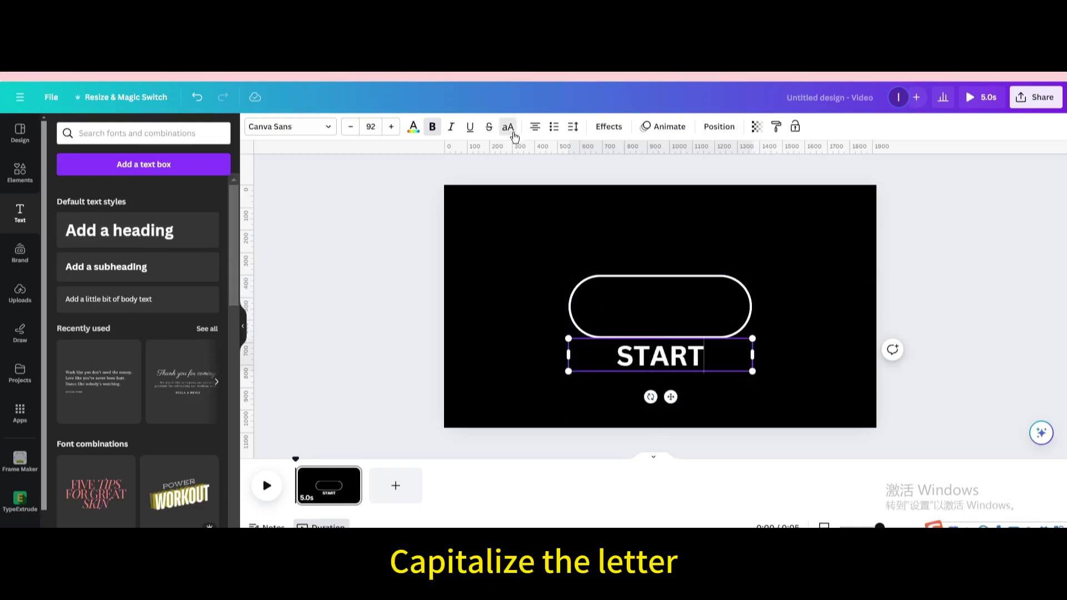
pyautogui.click(329, 127)
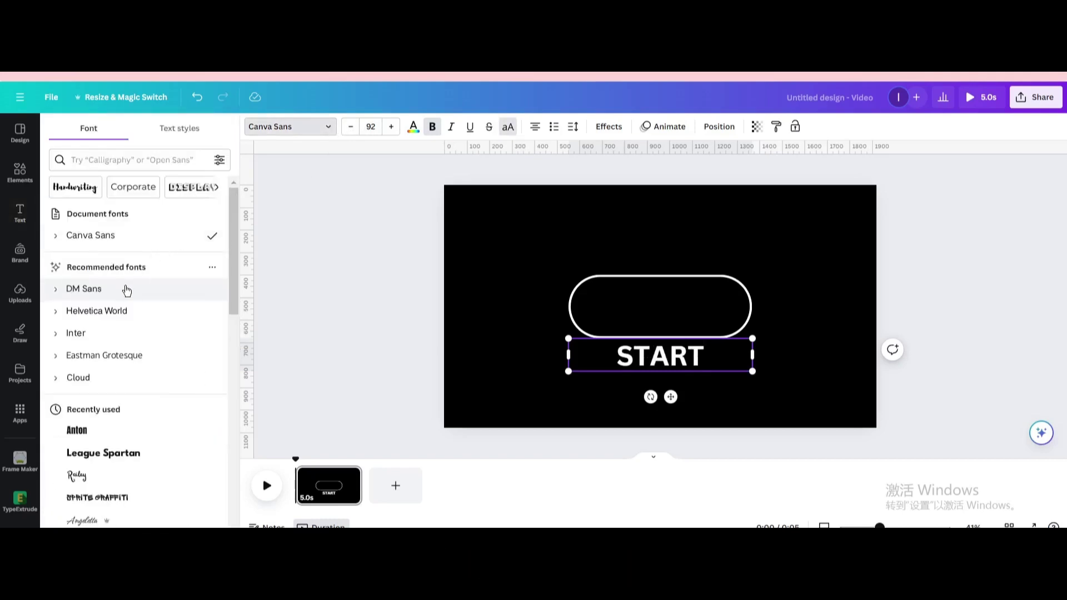
pyautogui.click(110, 433)
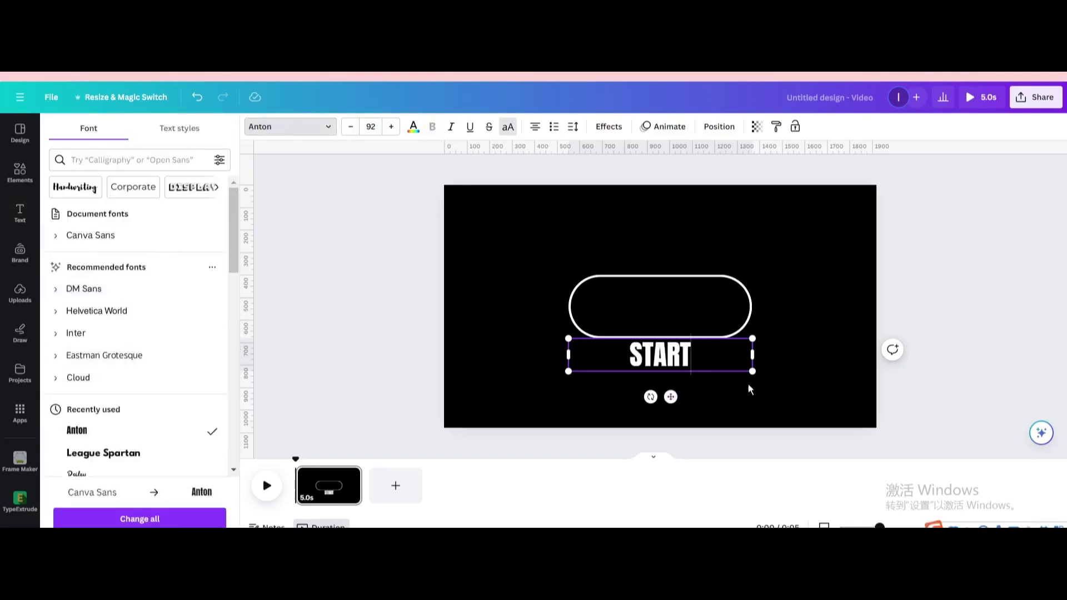
# - Resize the START text and centre it inside the pill outline
pyautogui.moveTo(752, 356); pyautogui.dragTo(655, 358)
pyautogui.moveTo(622, 395); pyautogui.dragTo(721, 352)
pyautogui.click(655, 369)
pyautogui.moveTo(666, 324); pyautogui.dragTo(669, 315)
pyautogui.click(711, 382)
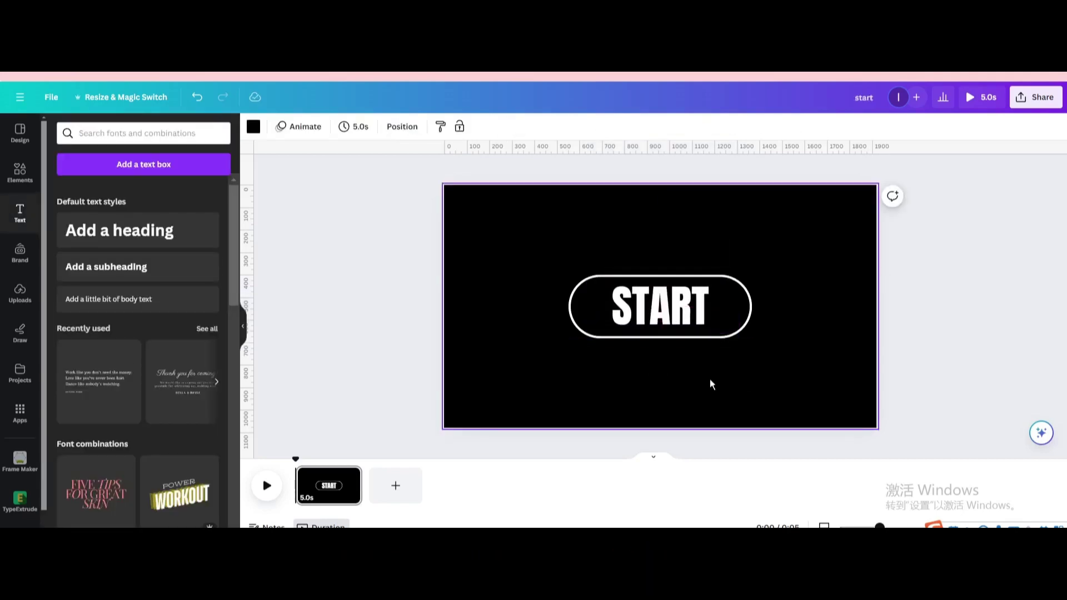
# - Add a pentagon-arrow shape and move it to the left end of the START pill
pyautogui.click(20, 171)
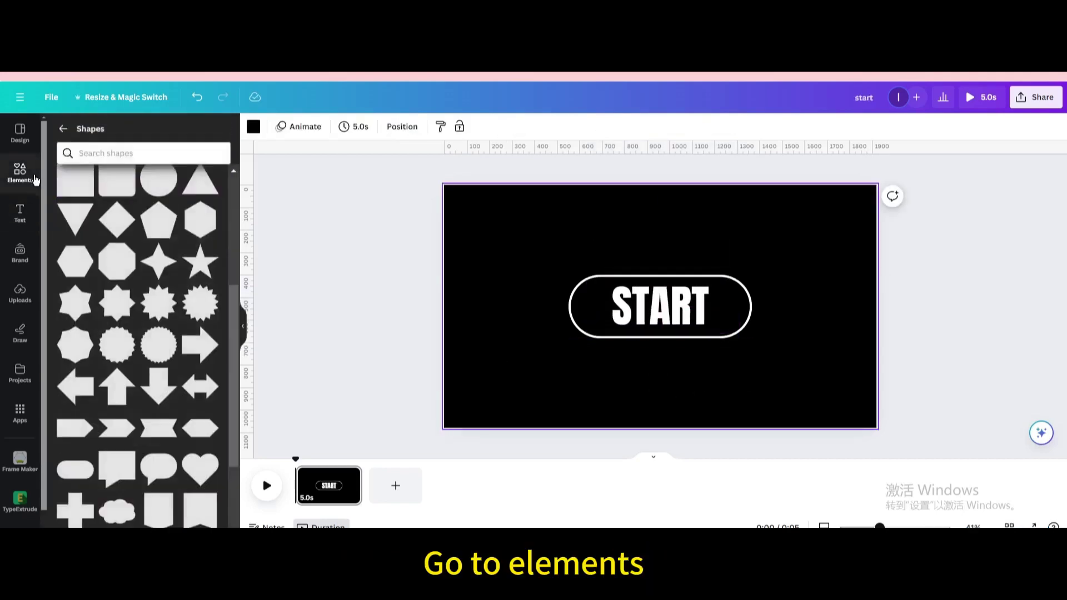
pyautogui.scroll(-2, 88, 323)
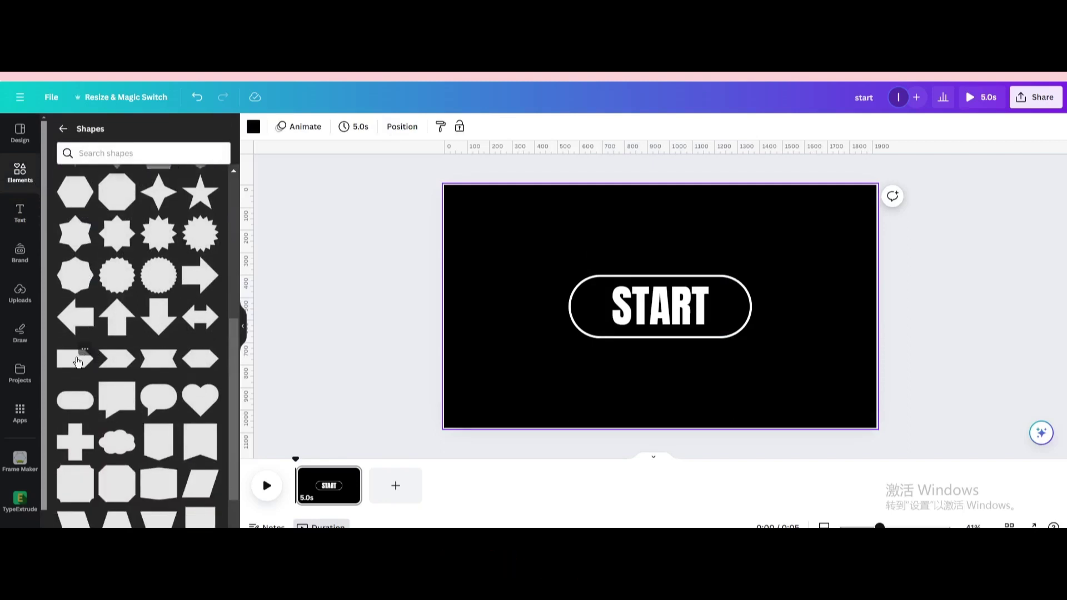
pyautogui.click(76, 363)
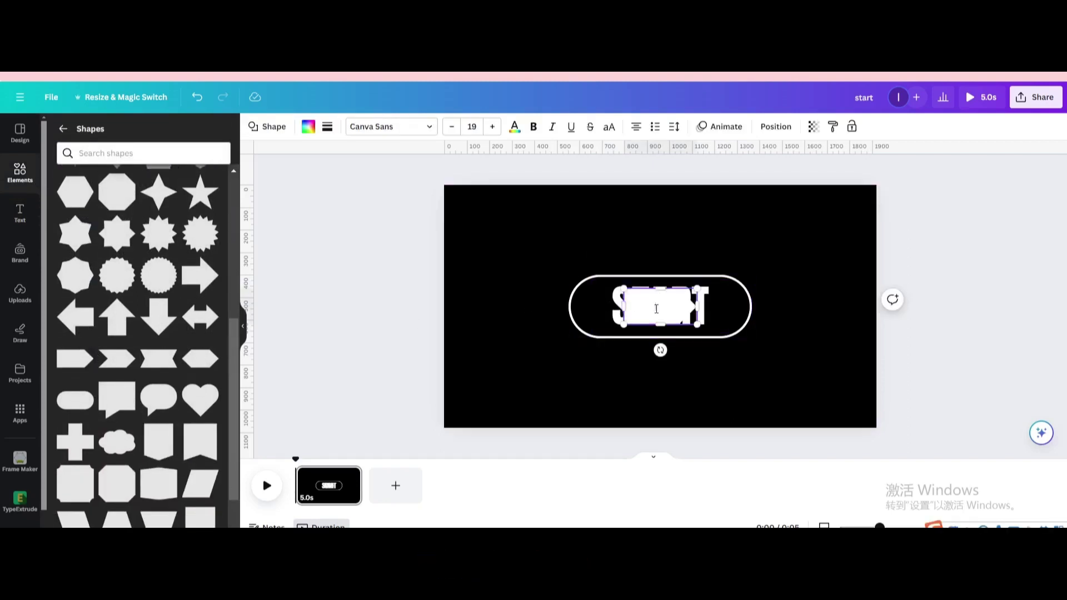
pyautogui.click(745, 348)
pyautogui.moveTo(669, 310); pyautogui.dragTo(559, 311)
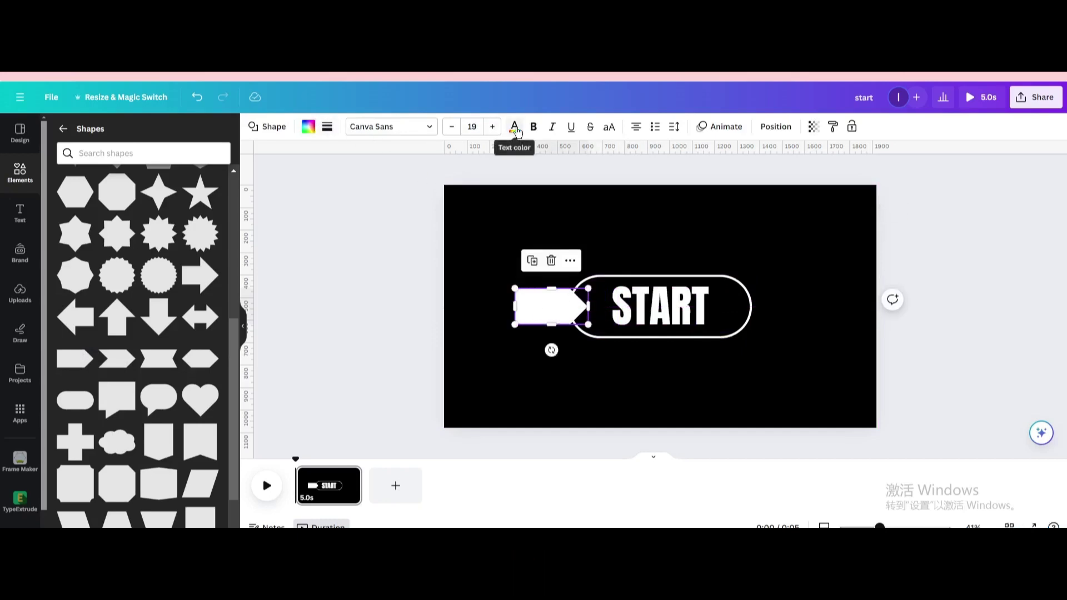
# - Change the arrow shape's fill colour to black
pyautogui.click(515, 126)
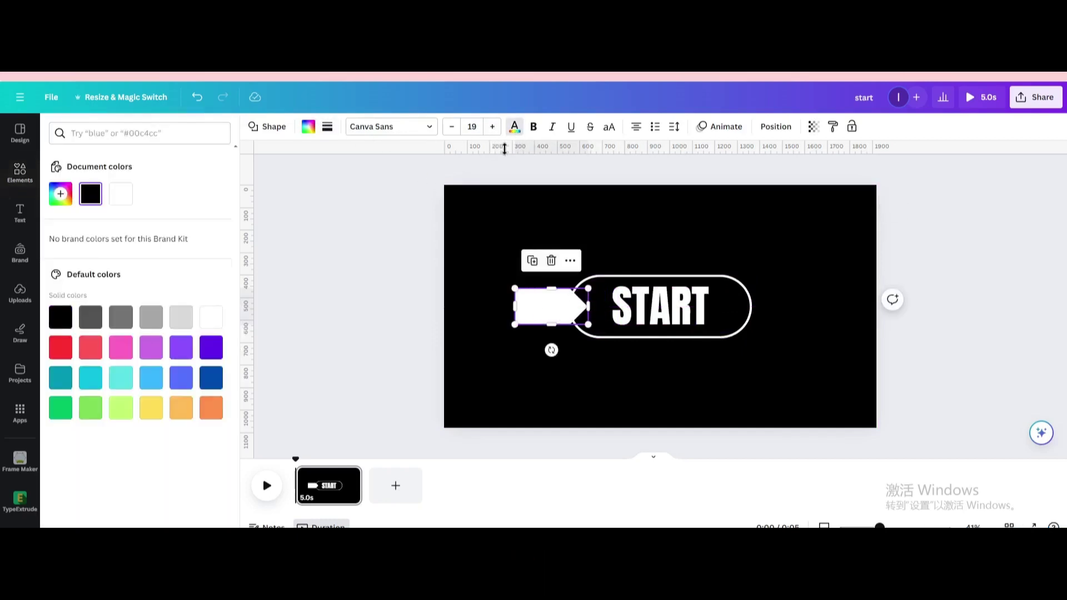
pyautogui.click(101, 196)
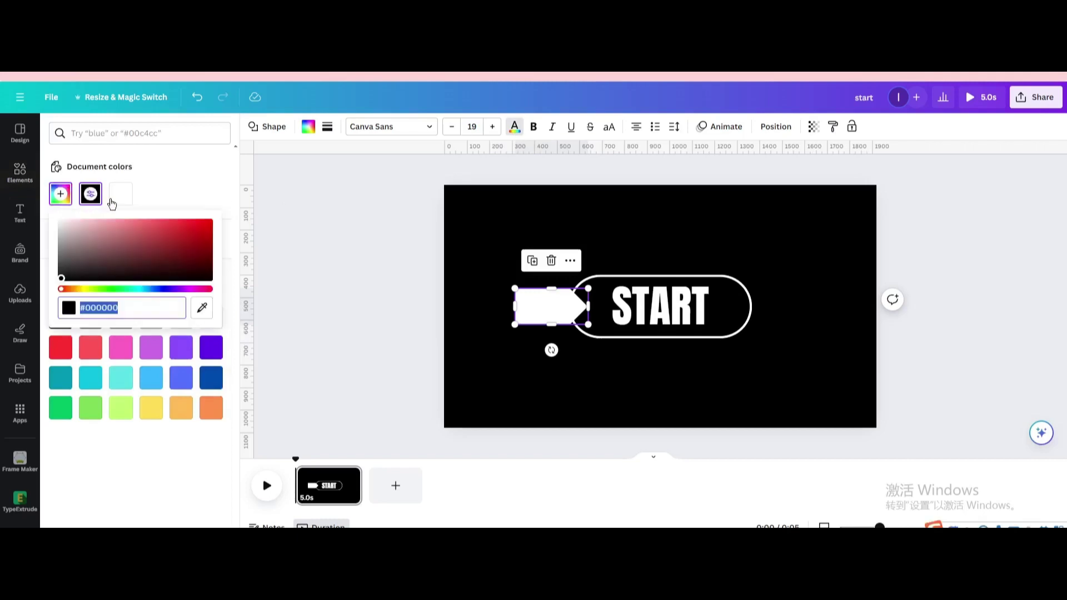
pyautogui.click(425, 222)
pyautogui.click(488, 248)
pyautogui.click(529, 305)
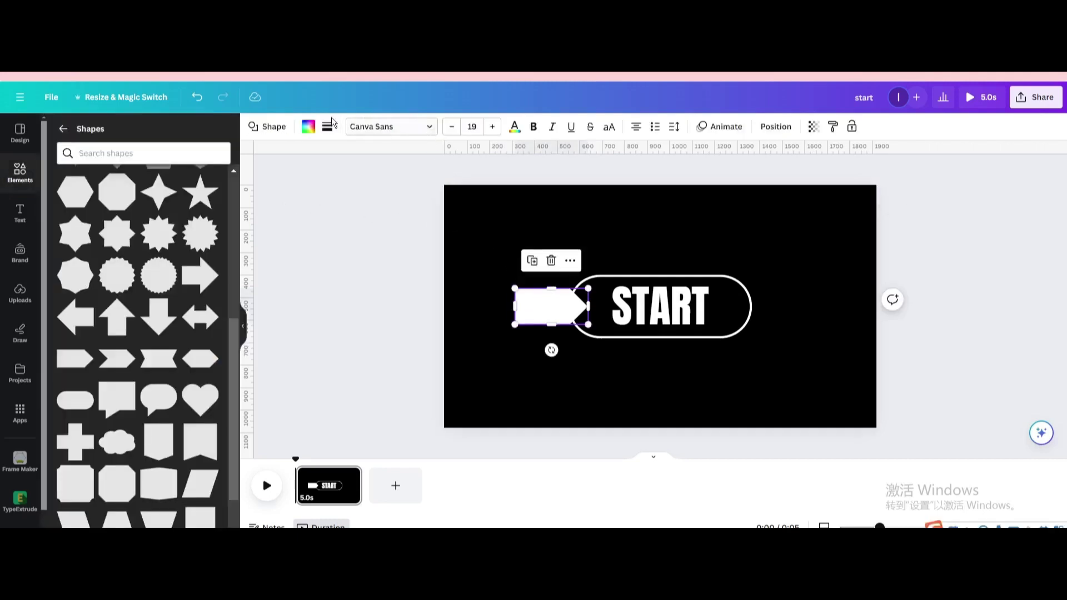
pyautogui.click(308, 126)
pyautogui.click(121, 194)
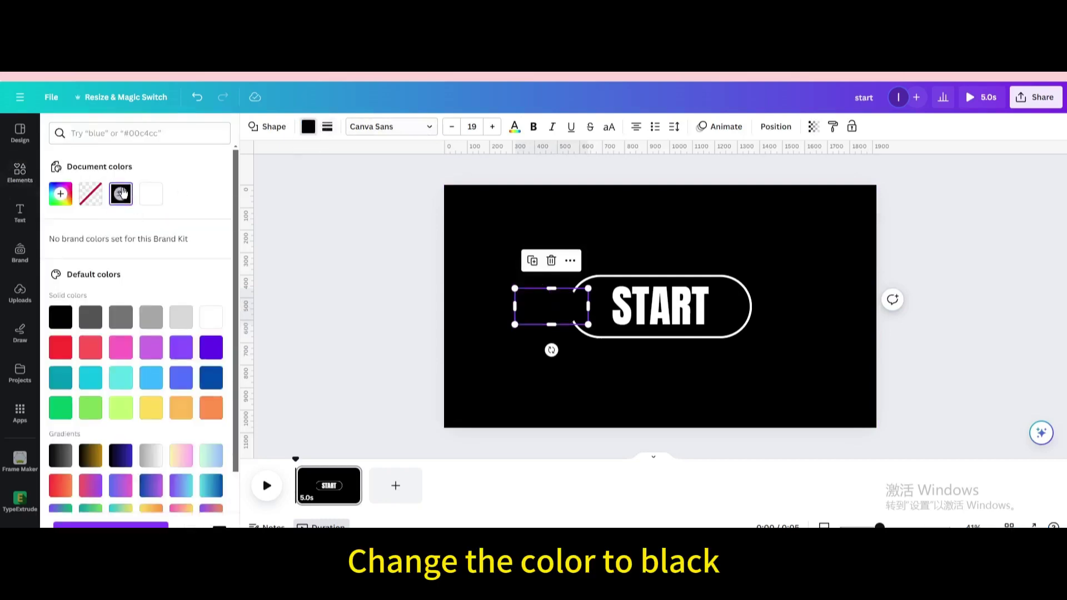
# - Duplicate the black arrow, move the copy onto the pill's right end, and rotate it
pyautogui.click(538, 261)
pyautogui.moveTo(555, 314); pyautogui.dragTo(761, 310)
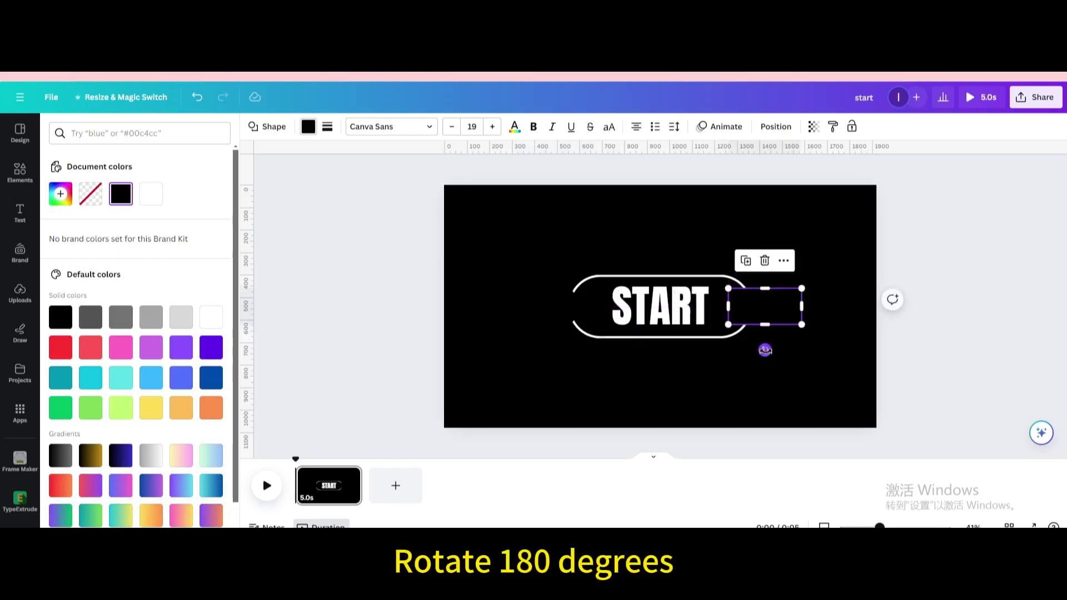
pyautogui.moveTo(765, 350); pyautogui.dragTo(763, 268)
# - Drag the START text layer to the top of the Layers list
pyautogui.click(761, 372)
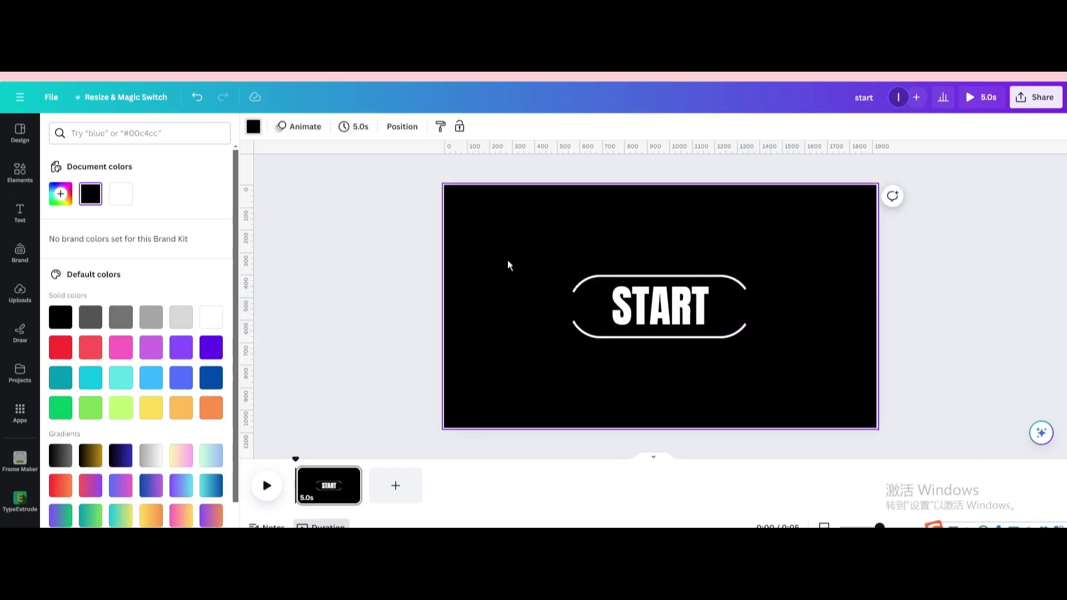
pyautogui.click(403, 127)
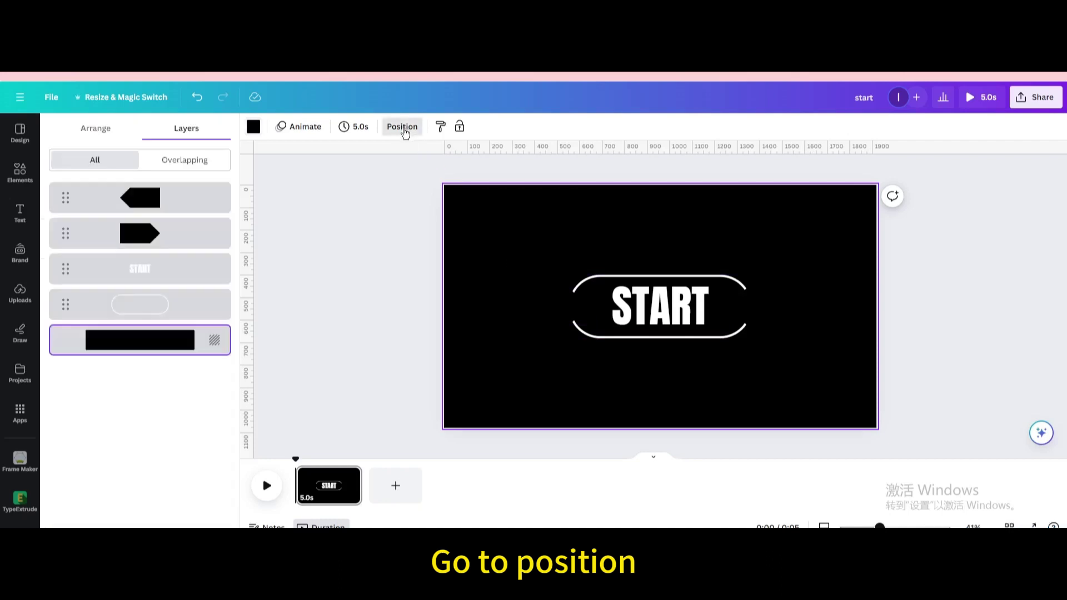
pyautogui.click(160, 273)
pyautogui.moveTo(160, 274); pyautogui.dragTo(157, 196)
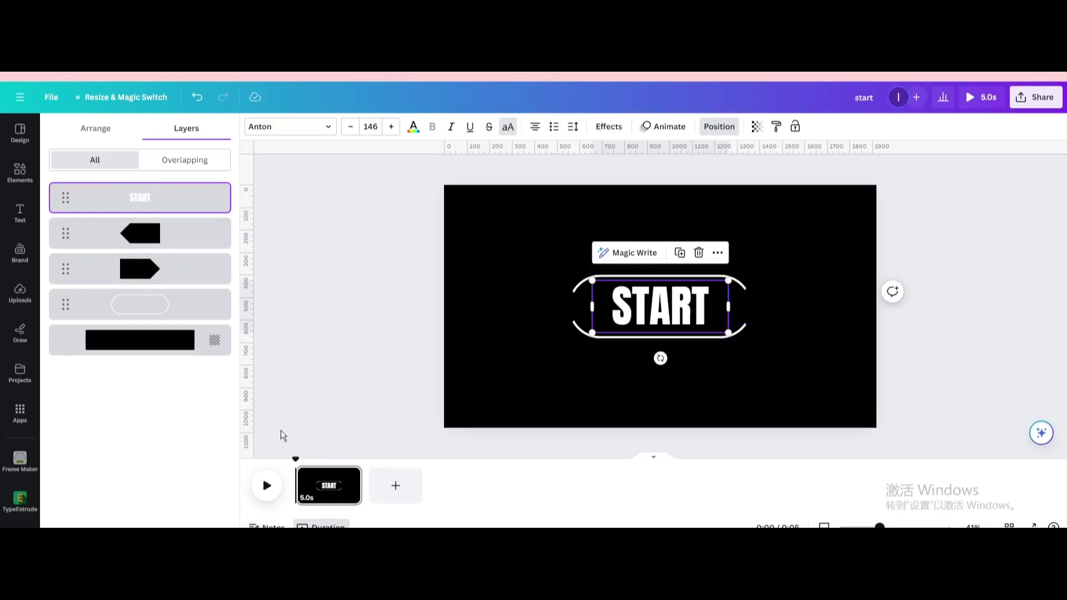
# - Duplicate the page and rotate the left black arrow upright to 90° on page 2
pyautogui.click(351, 477)
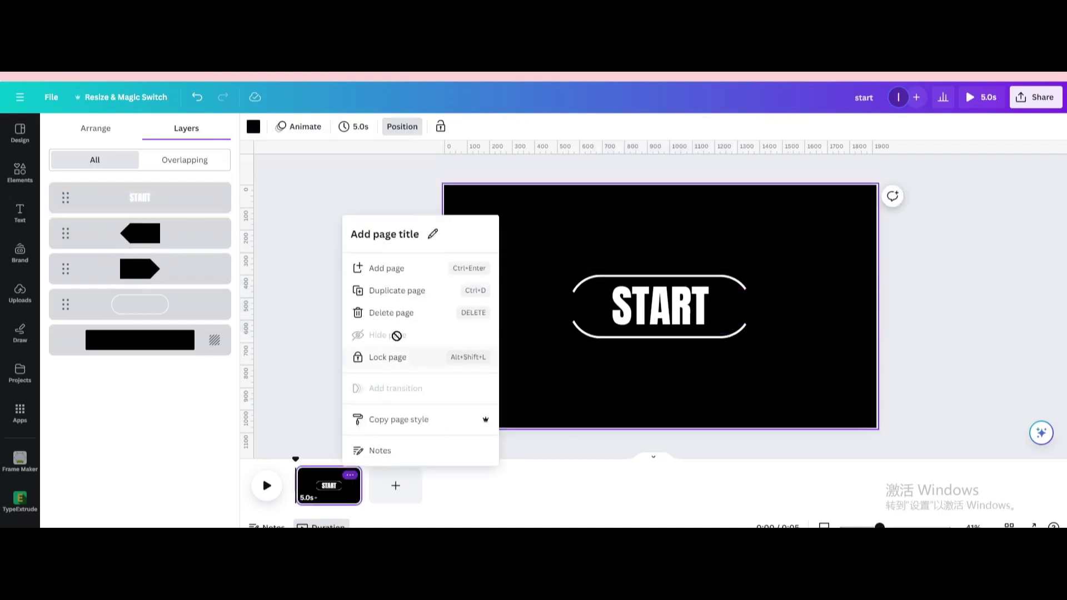
pyautogui.click(386, 289)
pyautogui.click(558, 306)
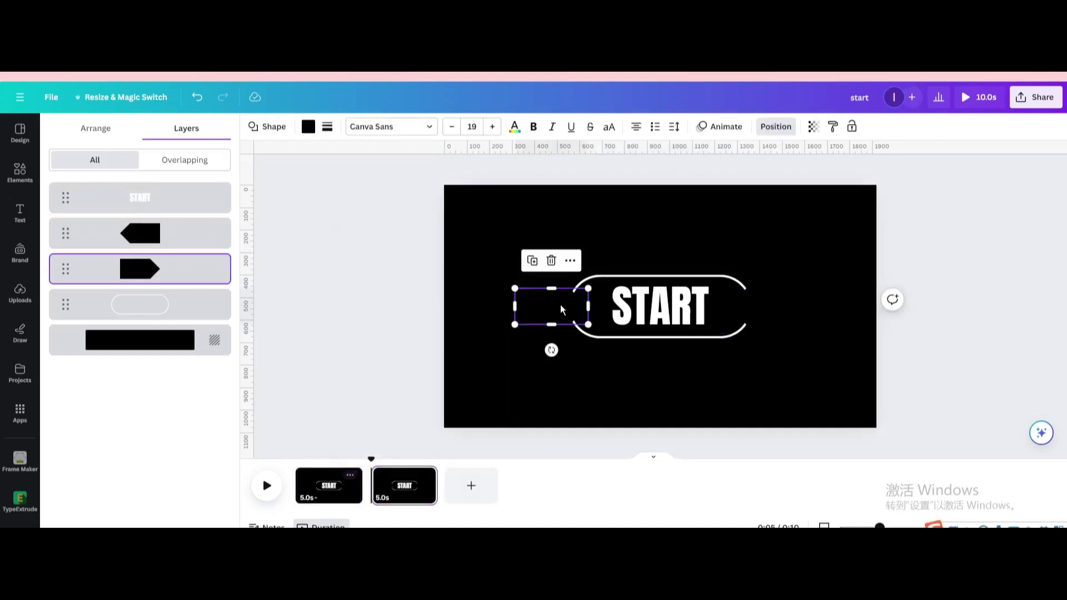
pyautogui.moveTo(552, 351); pyautogui.dragTo(614, 253)
# - Rotate the right black arrow upright to about -92°
pyautogui.click(776, 326)
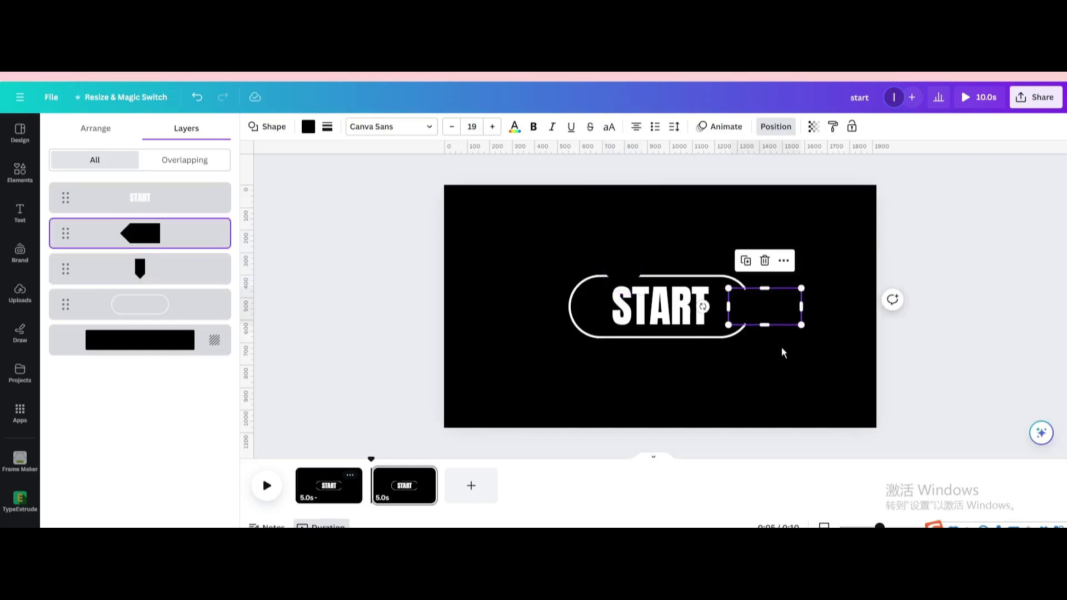
pyautogui.click(696, 316)
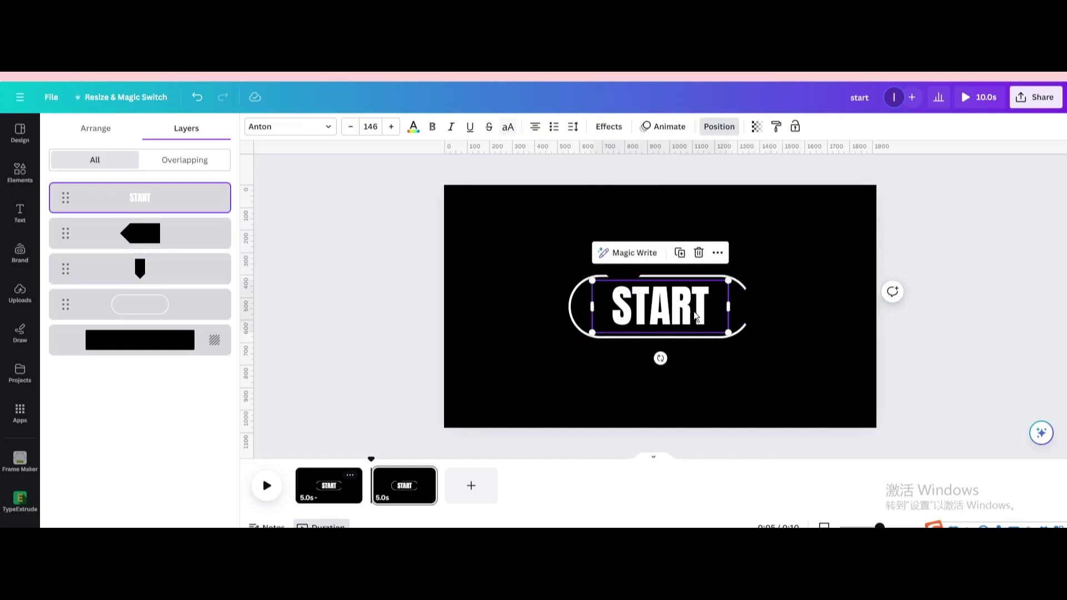
pyautogui.click(742, 312)
pyautogui.moveTo(704, 306); pyautogui.dragTo(691, 356)
pyautogui.click(841, 362)
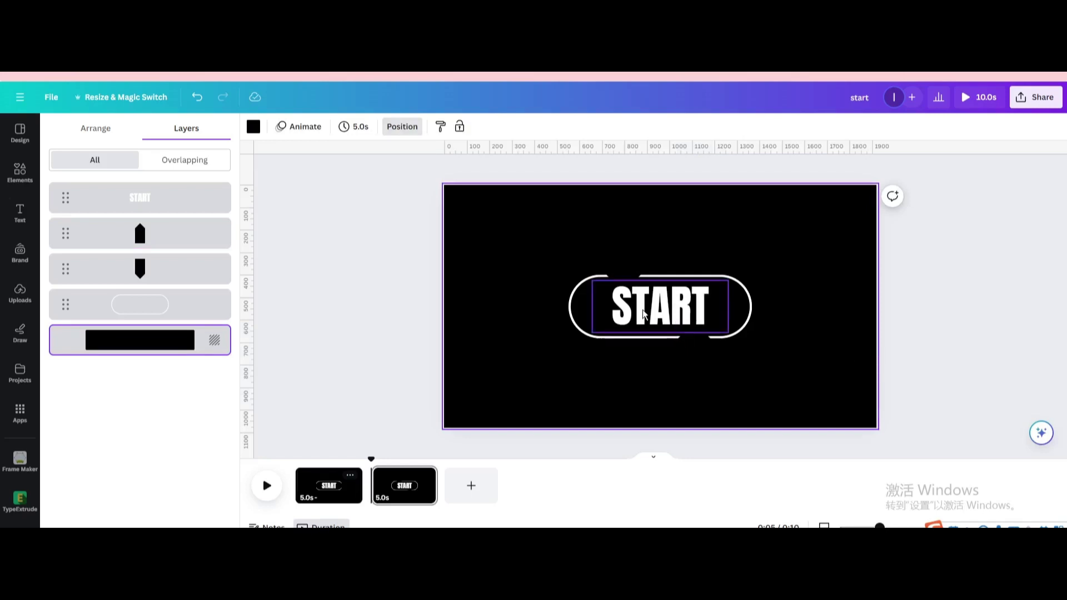
# - Make the START text pink and apply the Neon effect
pyautogui.click(618, 287)
pyautogui.click(414, 127)
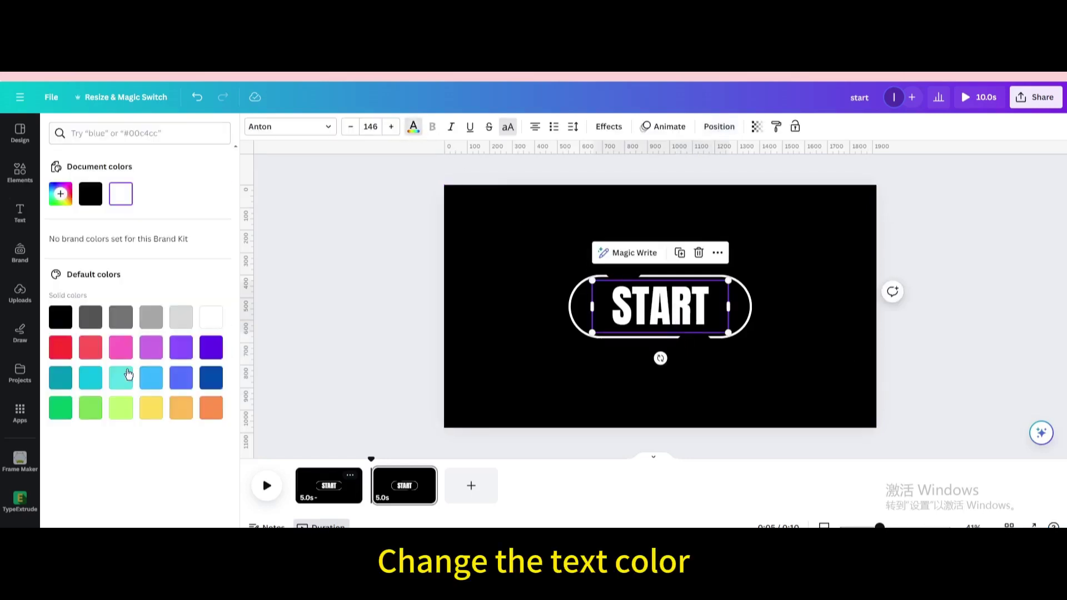
pyautogui.click(121, 347)
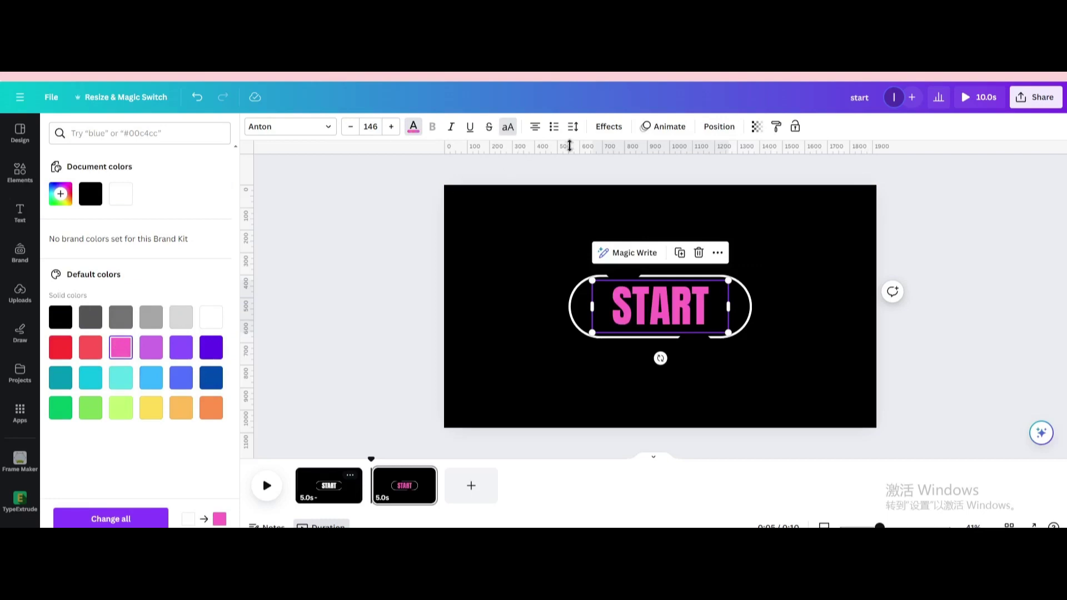
pyautogui.click(612, 127)
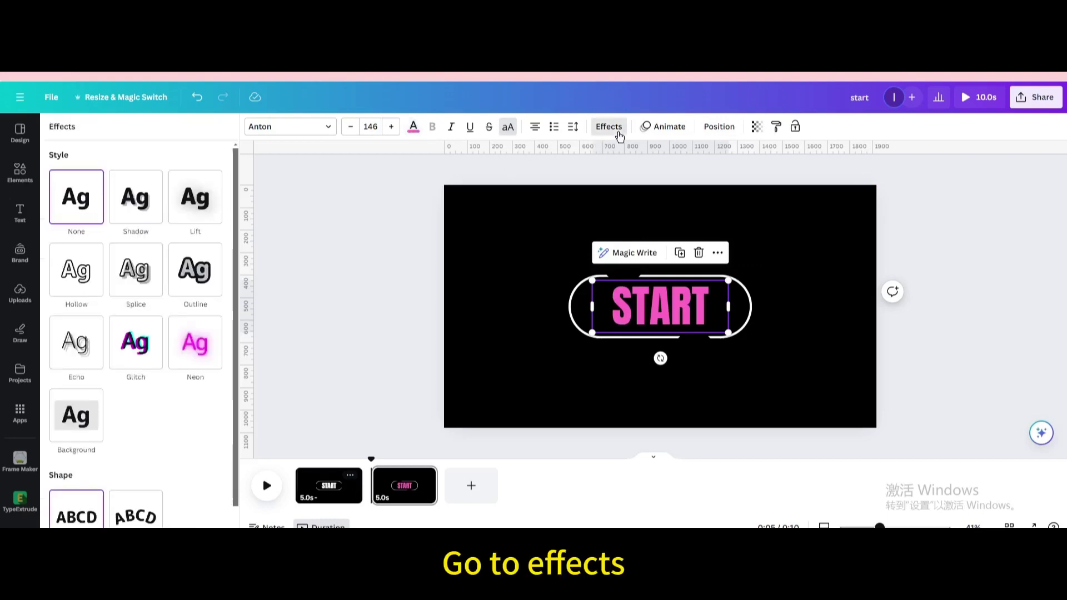
pyautogui.click(198, 358)
pyautogui.click(567, 308)
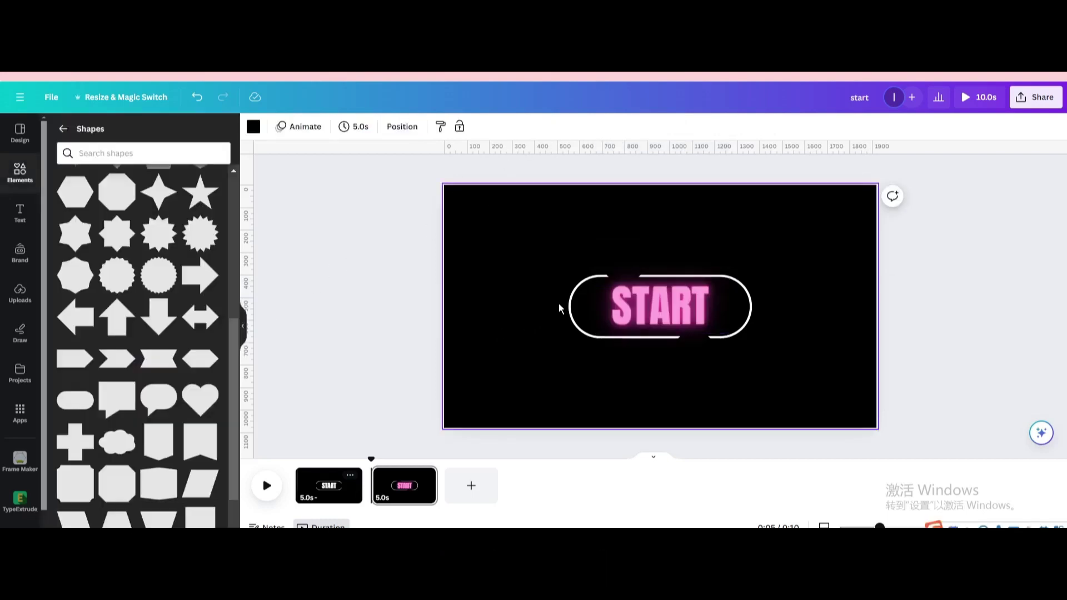
# - Change the pill outline's border colour to pink
pyautogui.click(567, 305)
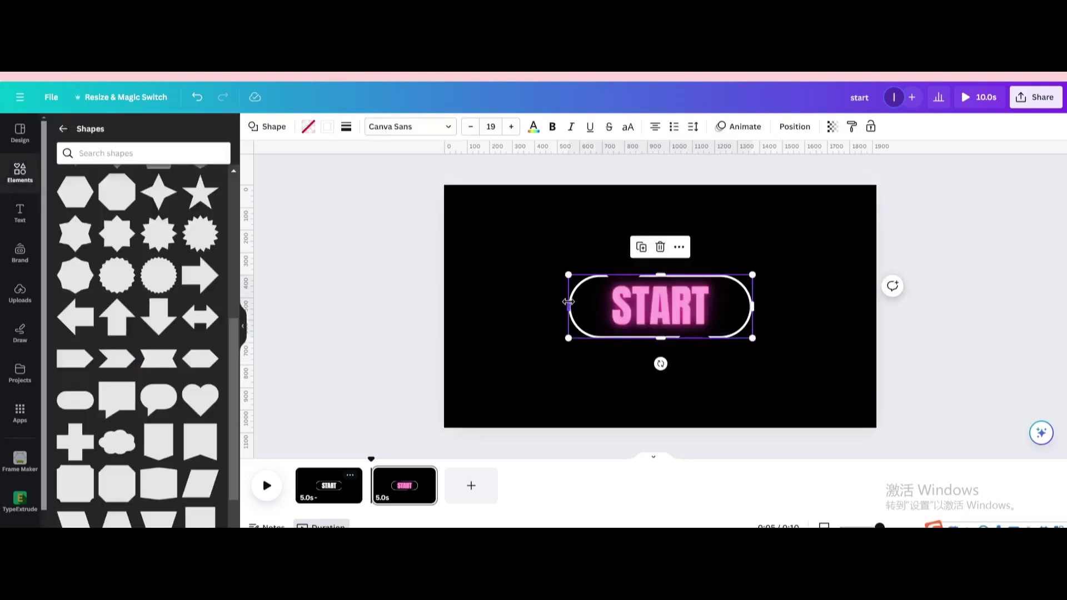
pyautogui.click(534, 129)
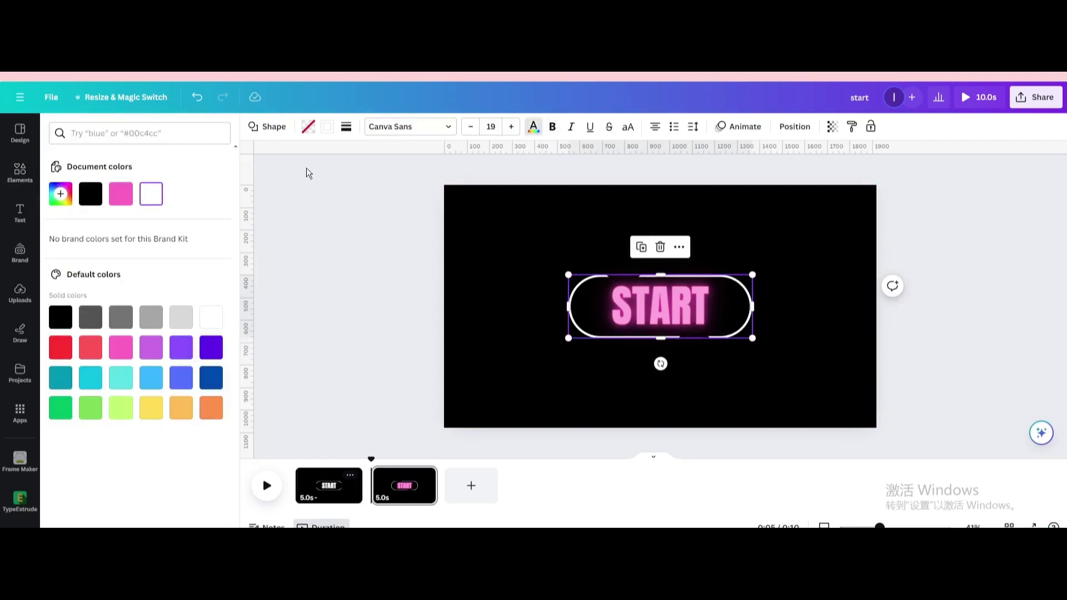
pyautogui.click(330, 126)
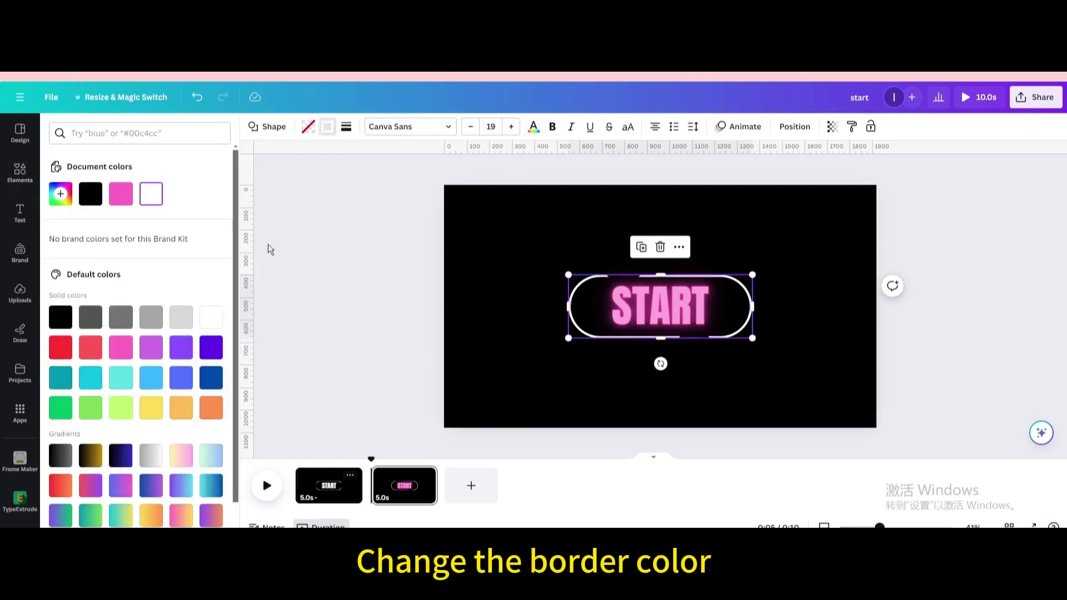
pyautogui.click(133, 349)
pyautogui.click(462, 305)
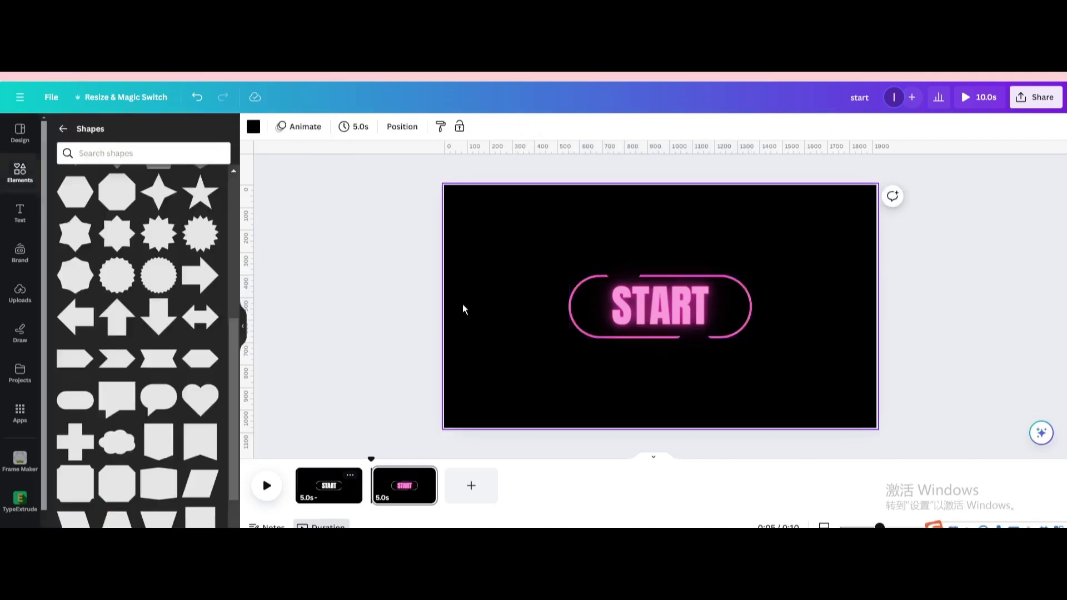
# - Set the page duration to 2 seconds and apply it to all pages
pyautogui.click(329, 496)
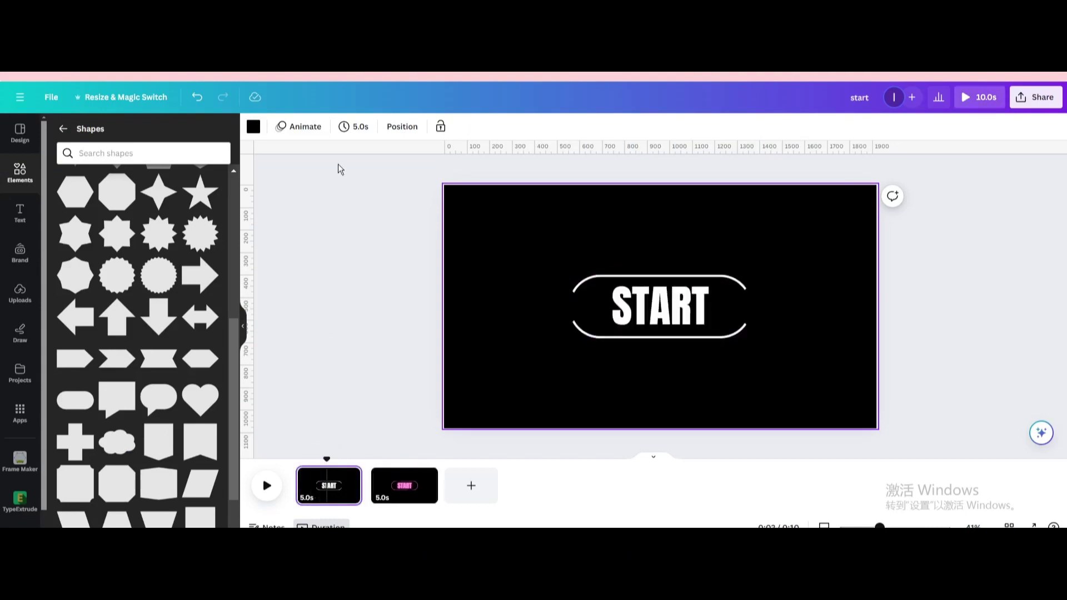
pyautogui.click(351, 129)
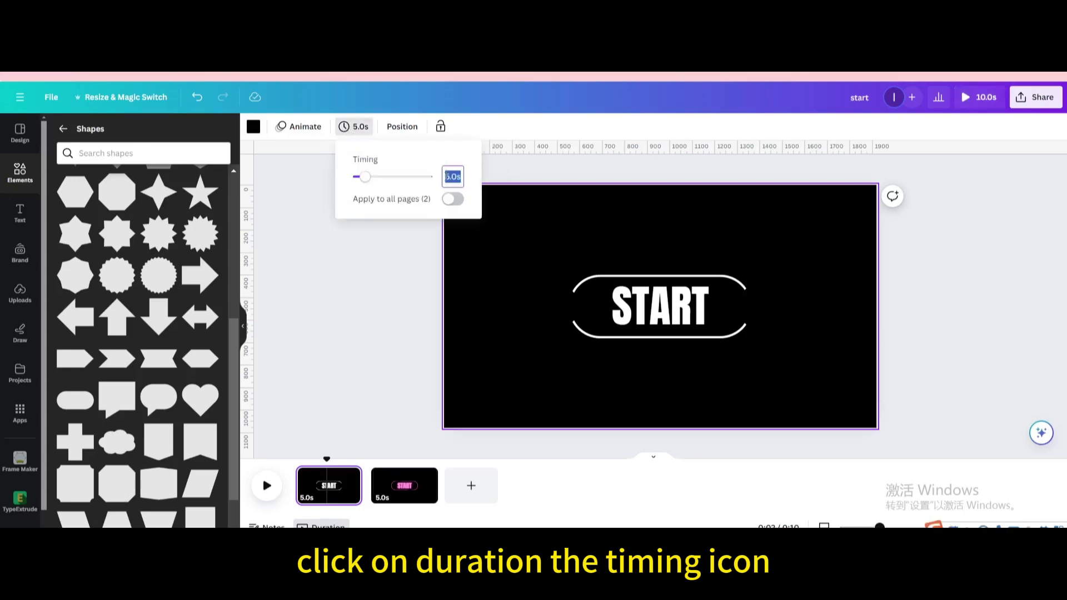
pyautogui.write('2')
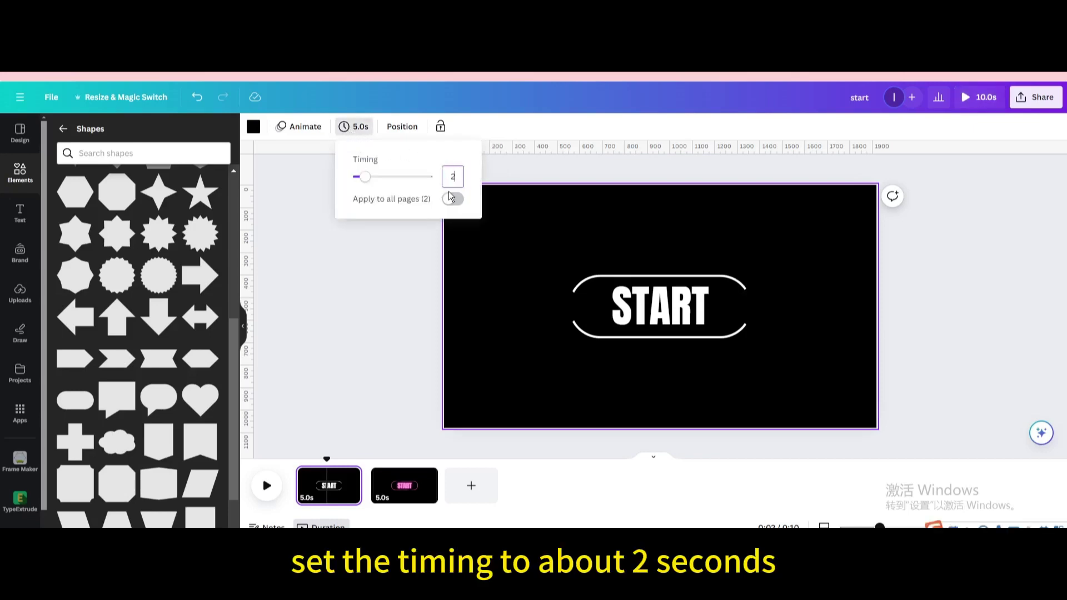
pyautogui.click(452, 199)
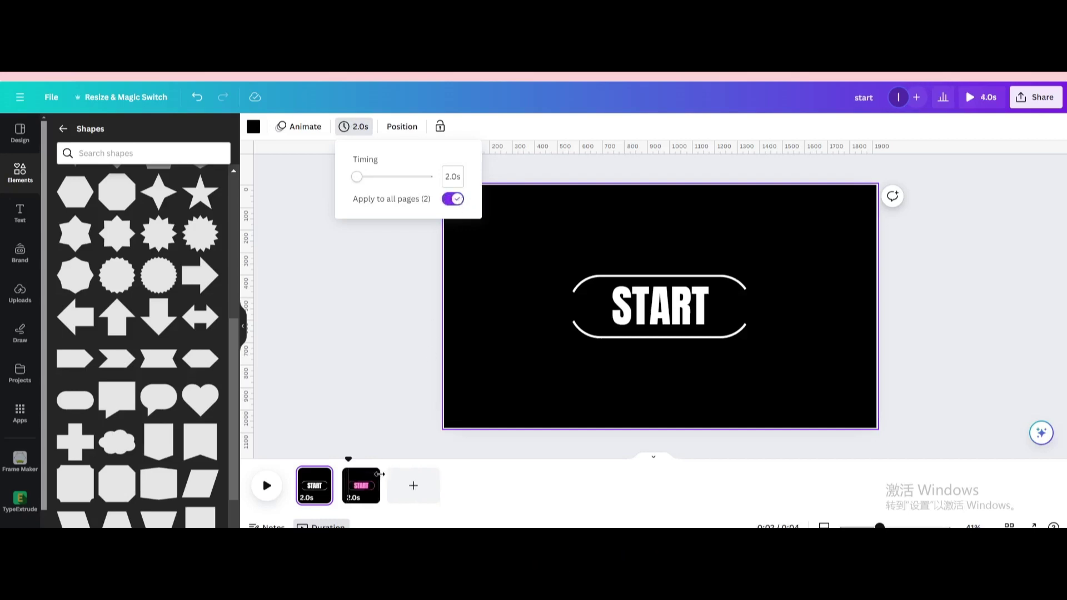
# - Add a 1-second Match & Move transition between page 1 and page 2
pyautogui.click(345, 494)
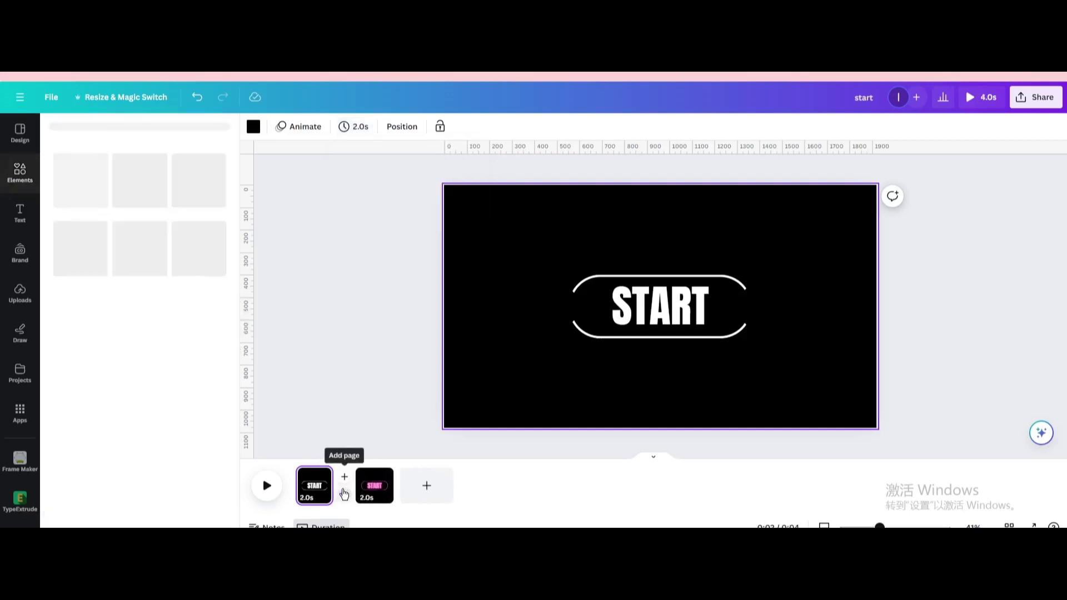
pyautogui.click(97, 339)
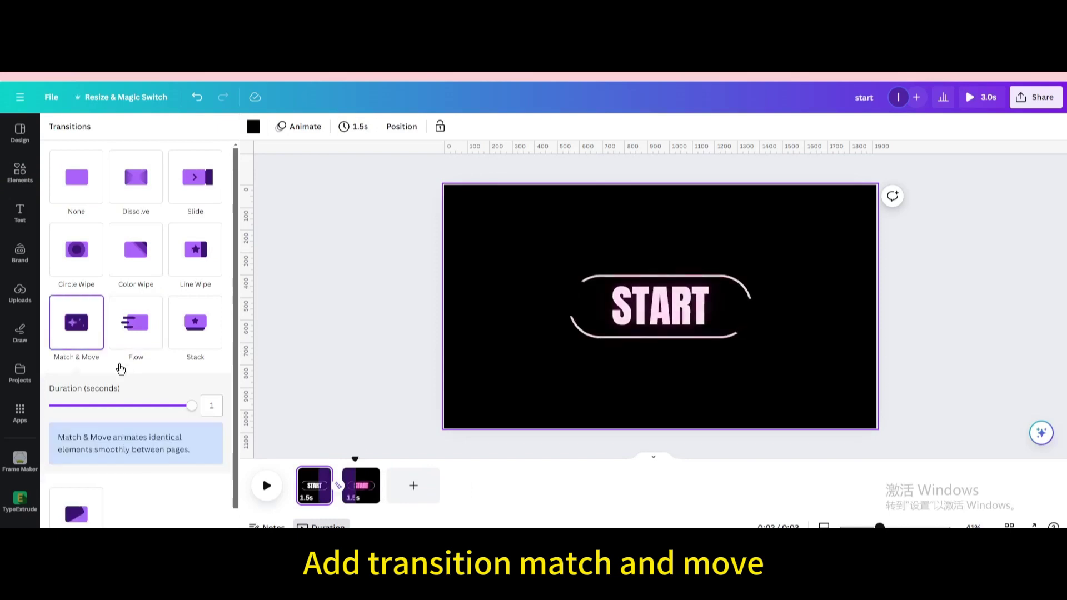
pyautogui.scroll(-1, 161, 492)
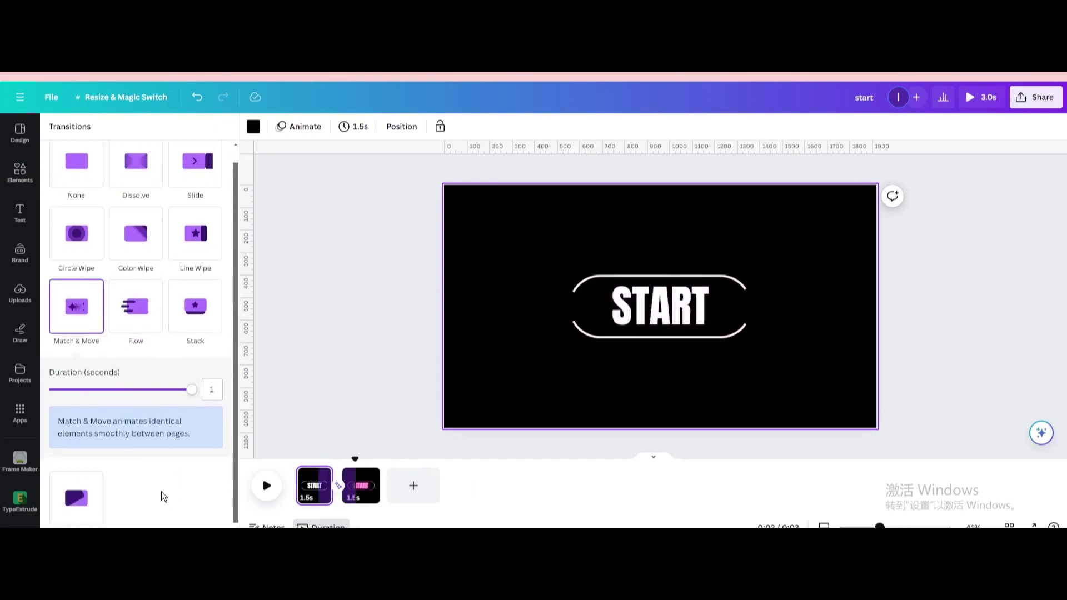
pyautogui.click(506, 315)
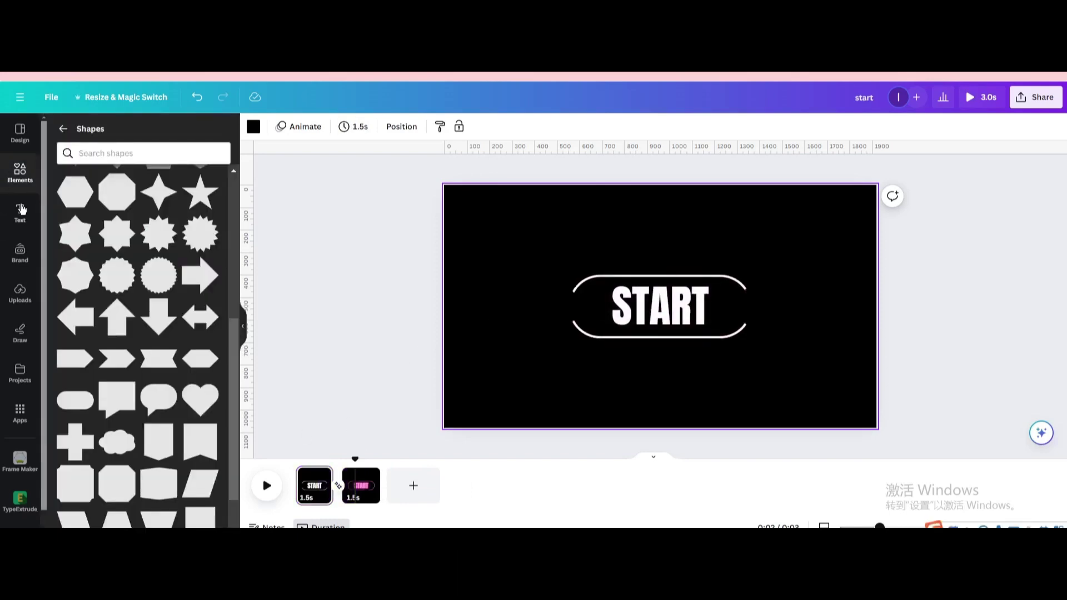
# - Add the white pointing-hand graphic from a 'Click' search and shrink it onto the button's right end
pyautogui.click(63, 131)
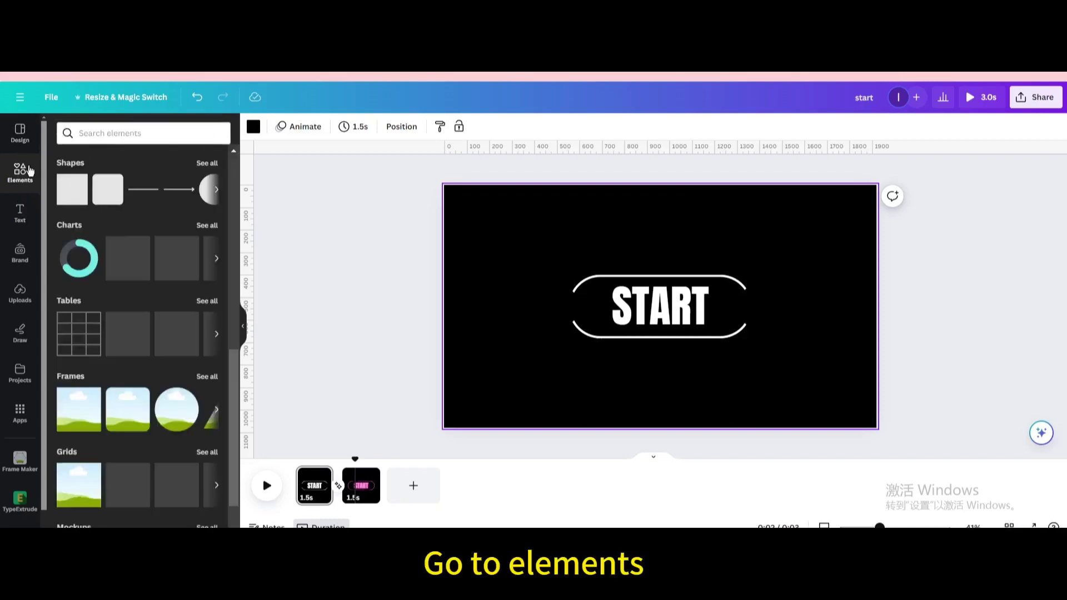
pyautogui.click(93, 139)
pyautogui.click(81, 182)
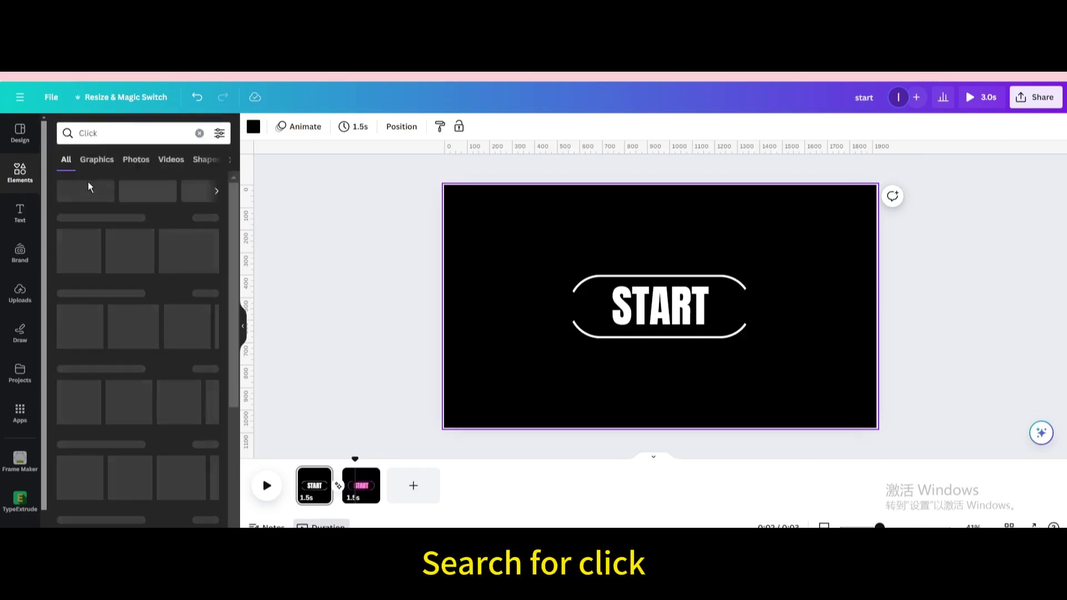
pyautogui.click(95, 160)
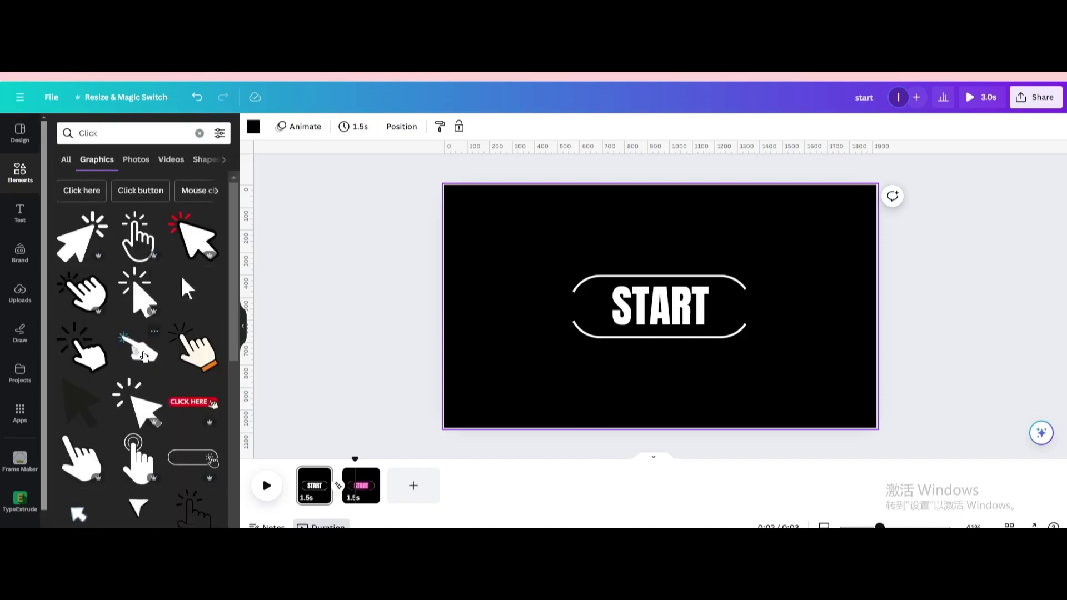
pyautogui.click(120, 338)
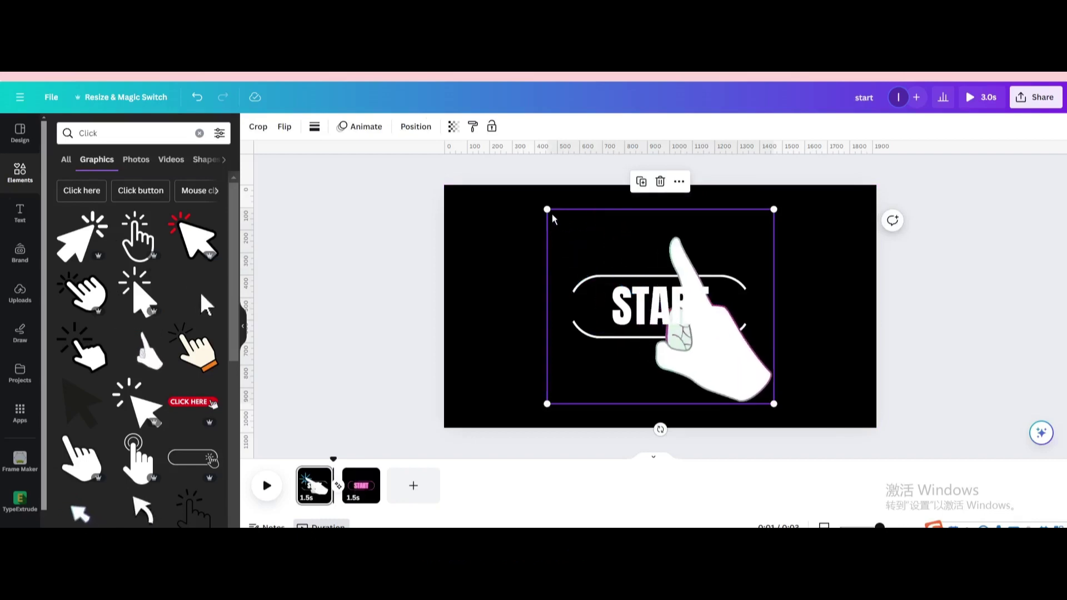
pyautogui.moveTo(547, 210); pyautogui.dragTo(621, 271)
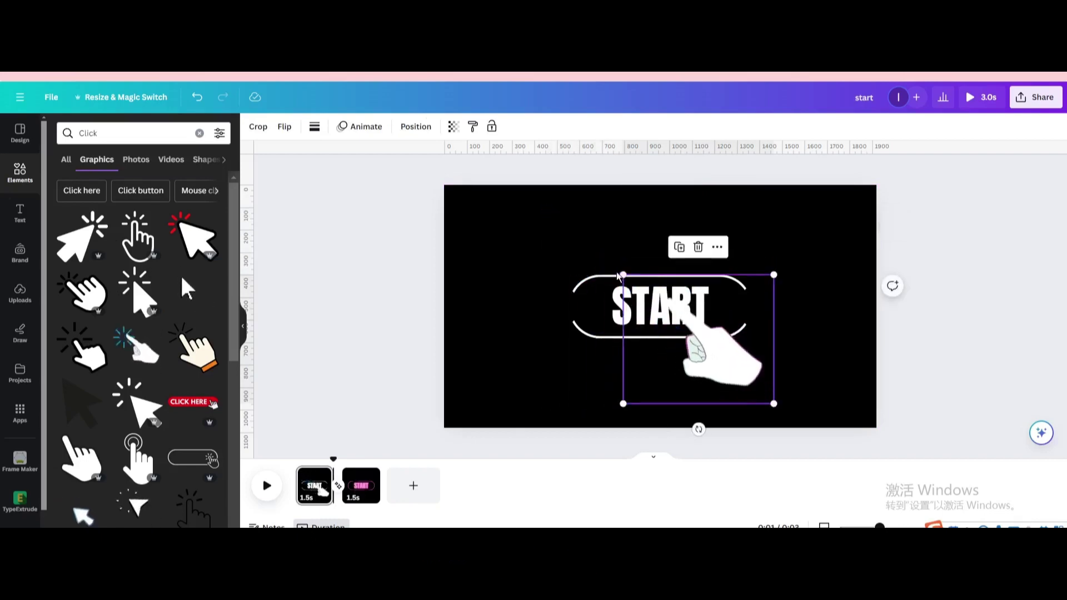
# - Delay the hand graphic's appearance on the first page by about 1 second
pyautogui.rightClick(707, 348)
pyautogui.click(736, 450)
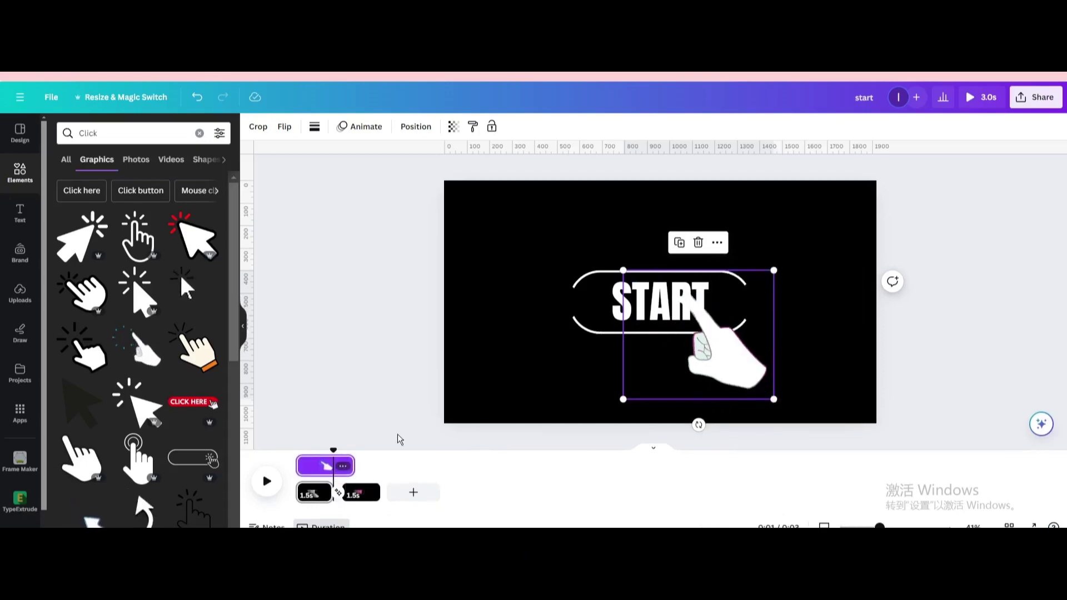
pyautogui.moveTo(299, 466); pyautogui.dragTo(323, 468)
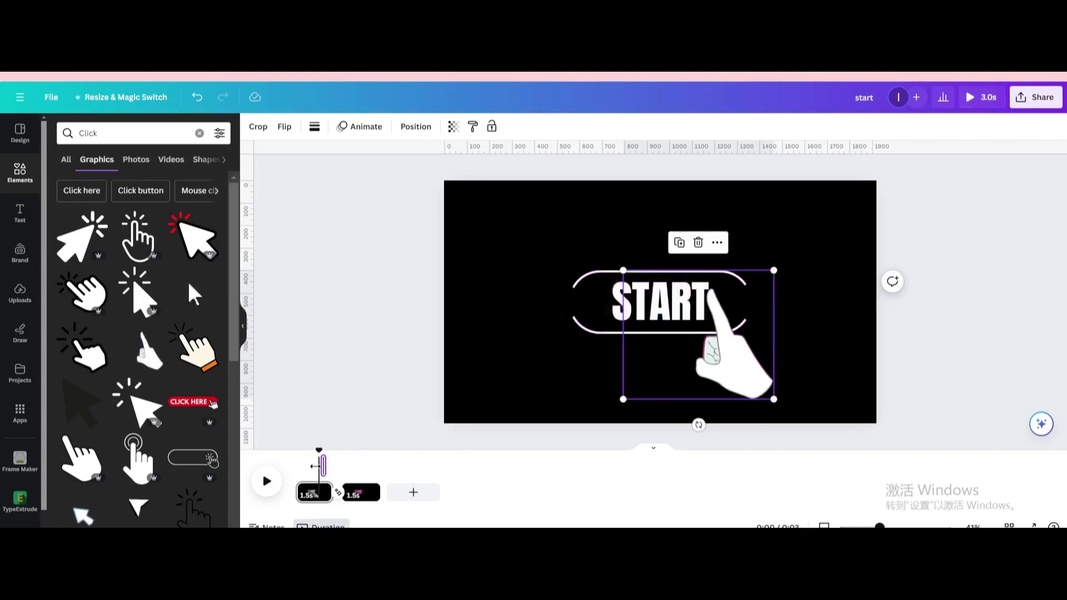
# - Fine-tune the hand's timing, replaying the animation and checking it in full-screen preview
pyautogui.moveTo(318, 452); pyautogui.dragTo(295, 455)
pyautogui.click(267, 481)
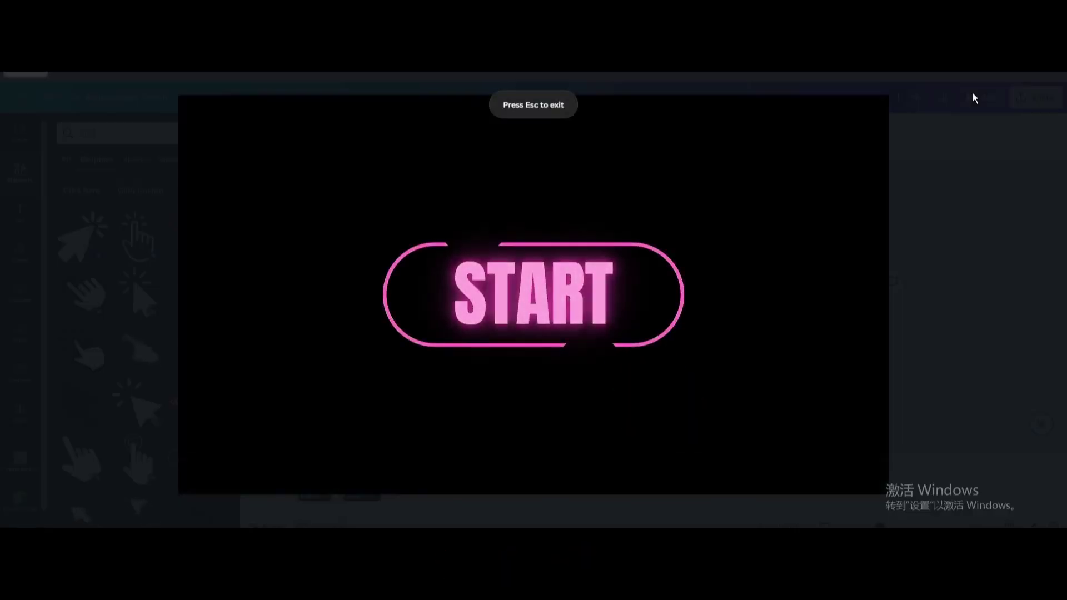
pyautogui.press('Escape')
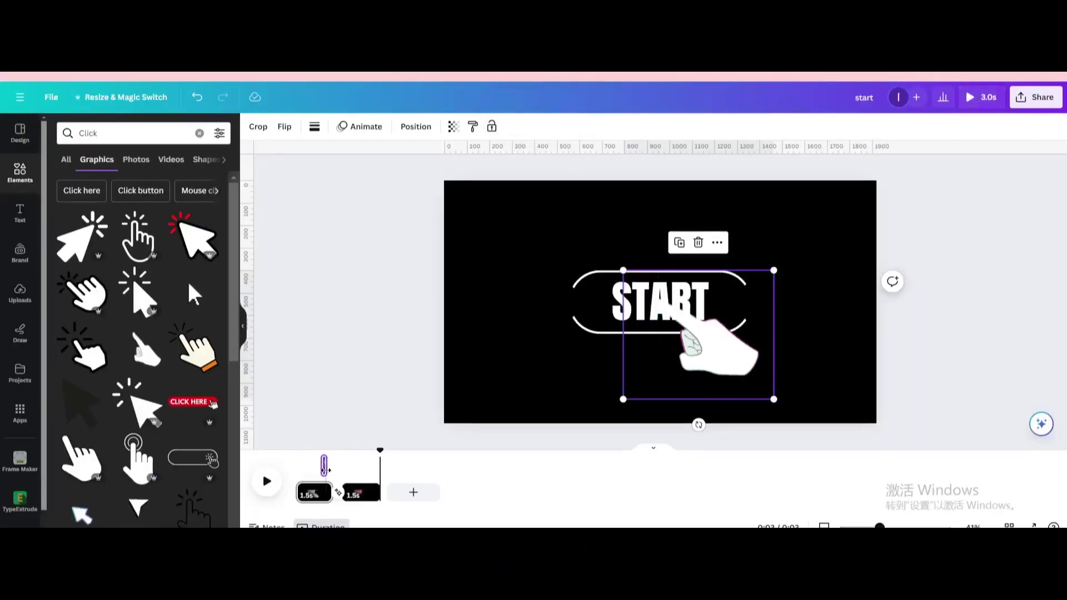
pyautogui.moveTo(318, 469); pyautogui.dragTo(319, 469)
pyautogui.click(267, 481)
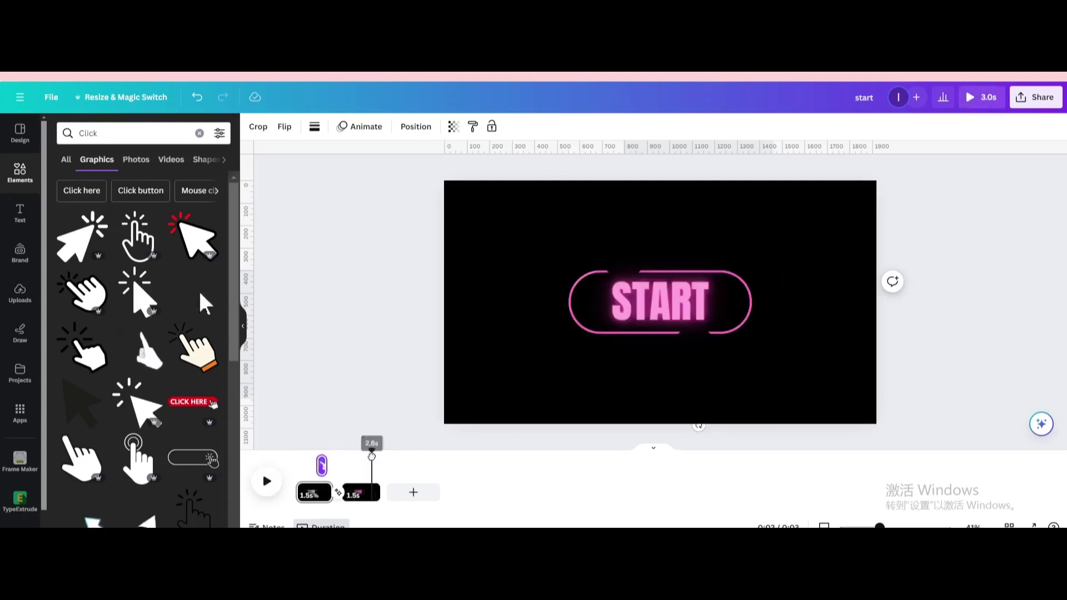
pyautogui.click(265, 482)
pyautogui.click(265, 484)
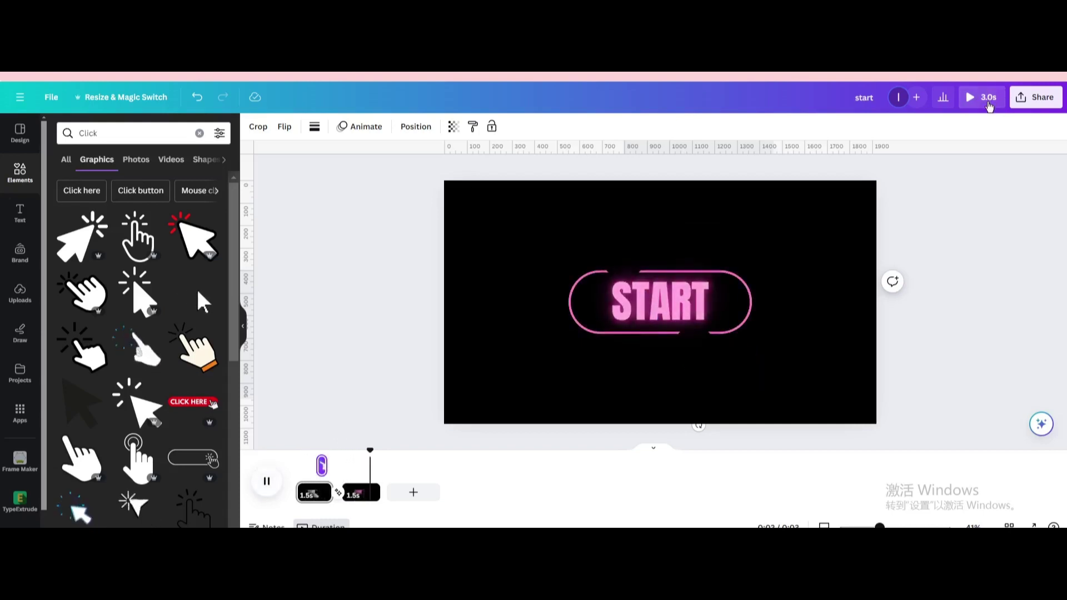
pyautogui.click(971, 97)
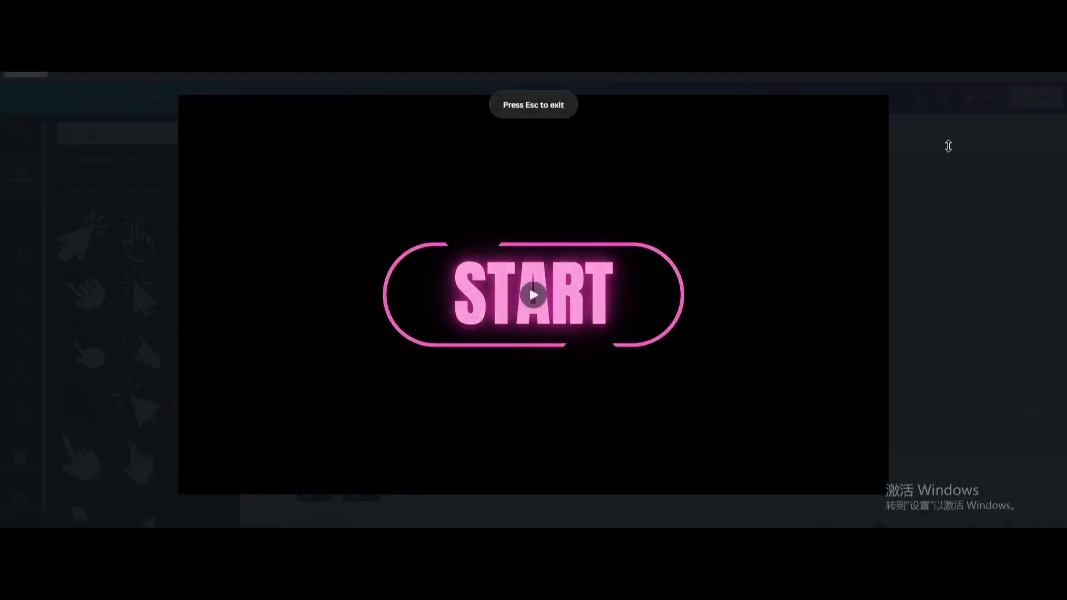
pyautogui.press('Escape')
# - Download all pages of the START button design as a 1080p MP4 video
pyautogui.click(1032, 103)
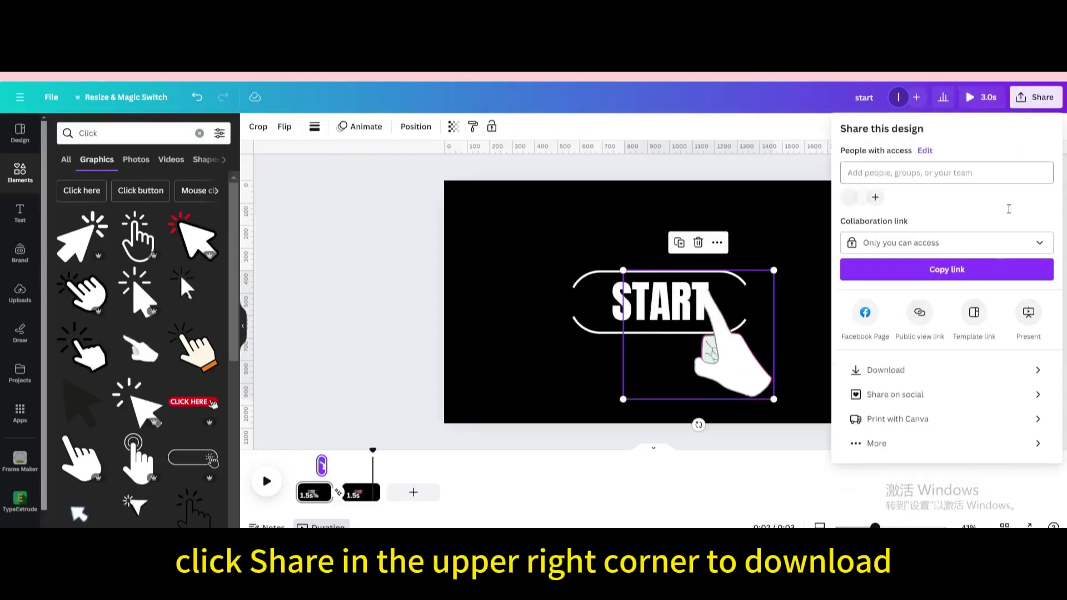
pyautogui.click(879, 370)
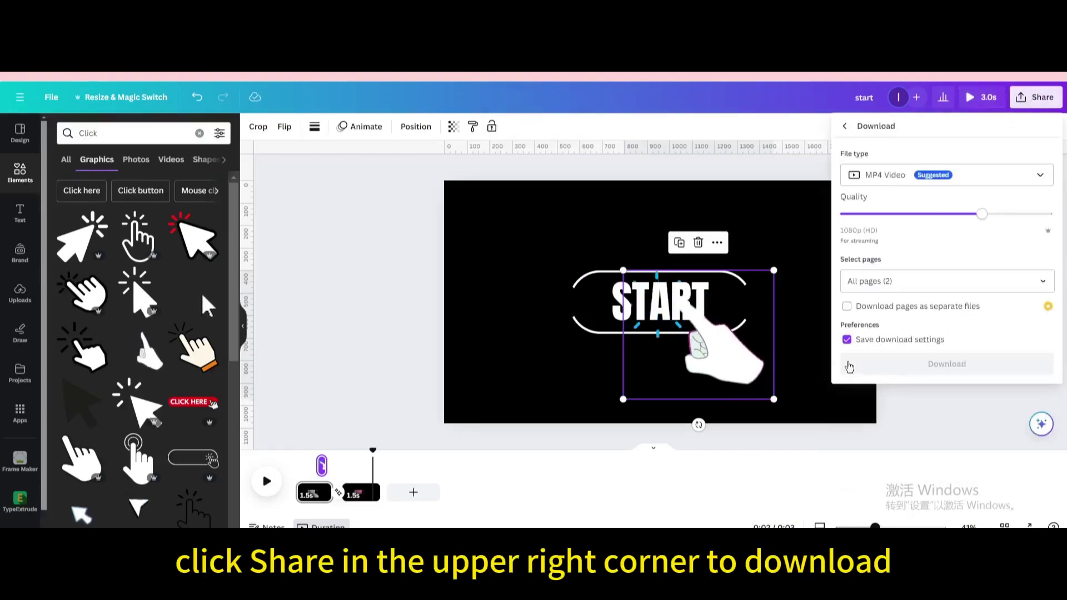
pyautogui.click(891, 367)
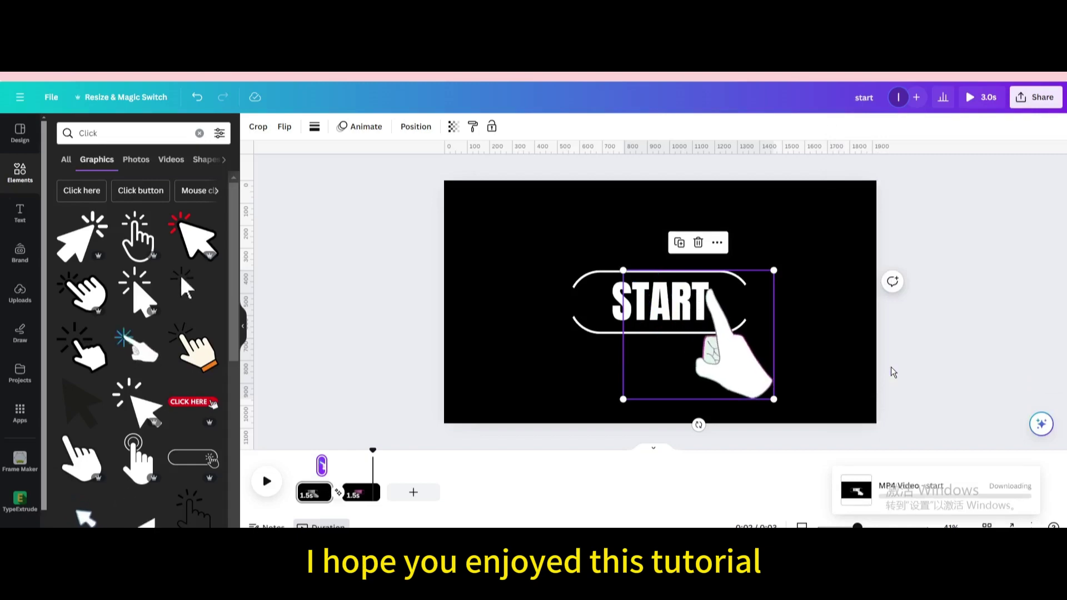